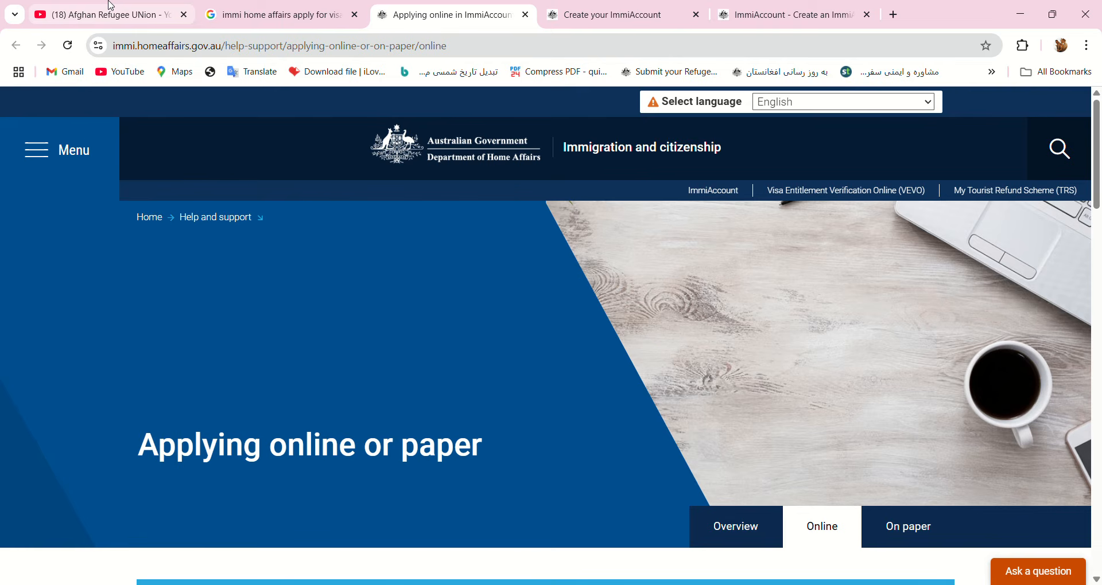
# Step: Switch to the Afghan Refugee UNion YouTube channel and scroll through its video rows, then back up
pyautogui.click(110, 5)
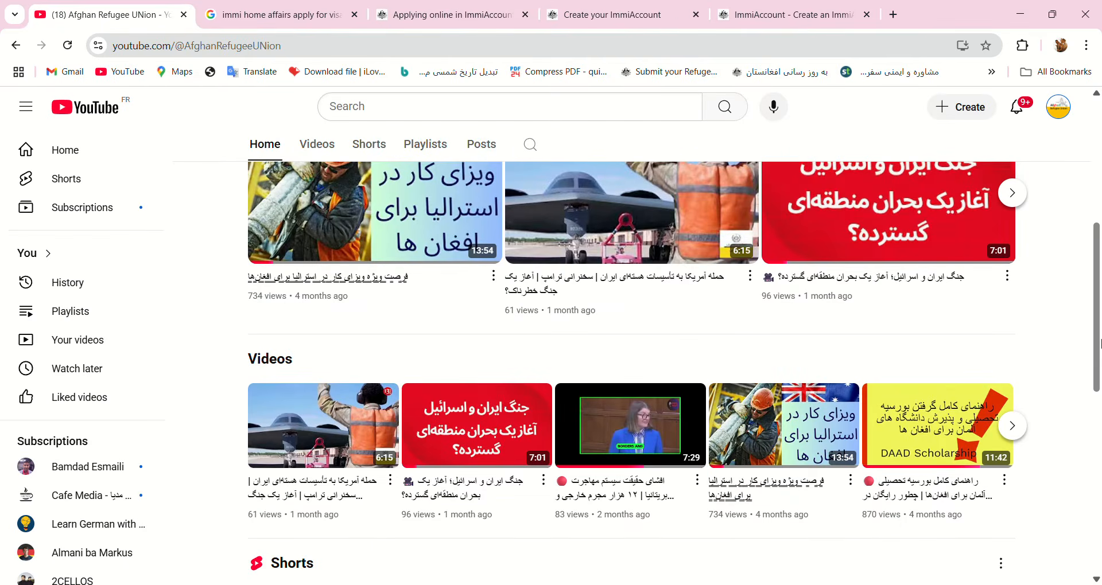
pyautogui.moveTo(1098, 338); pyautogui.dragTo(1099, 215)
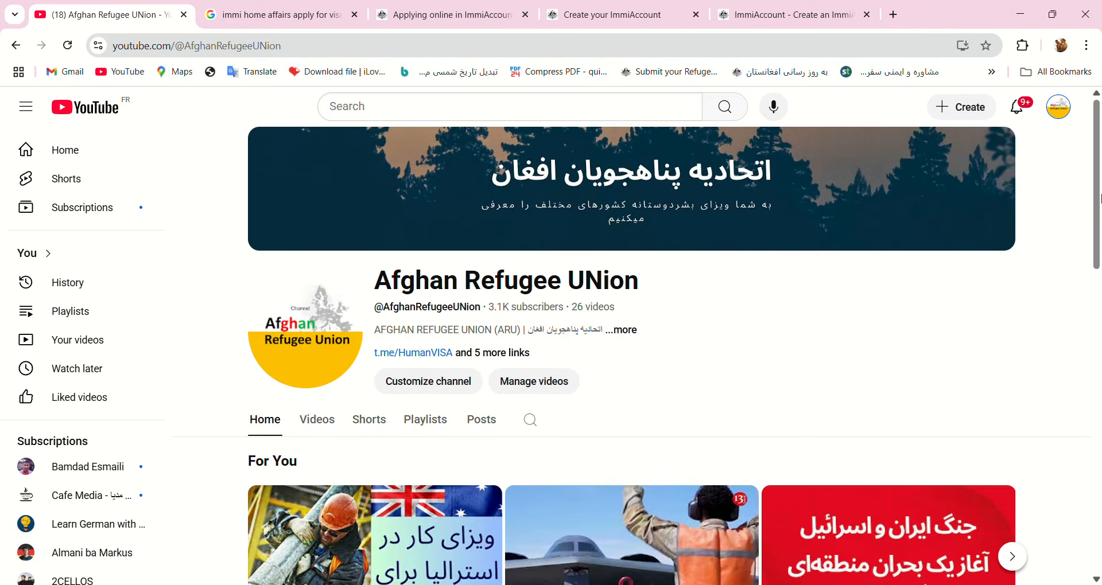
pyautogui.moveTo(1099, 198); pyautogui.dragTo(1099, 278)
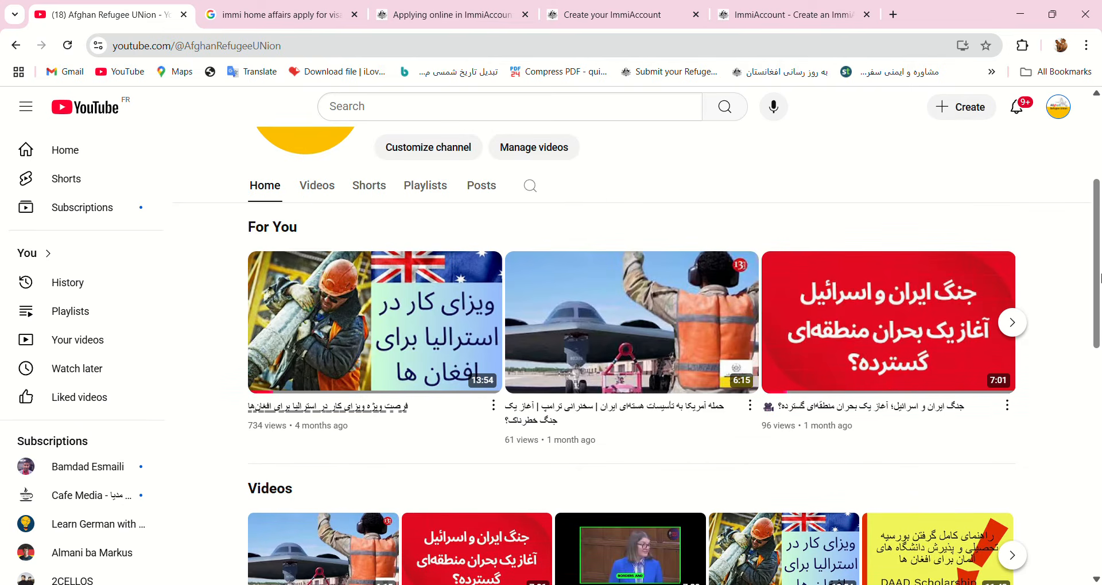
pyautogui.moveTo(1099, 239); pyautogui.dragTo(1100, 152)
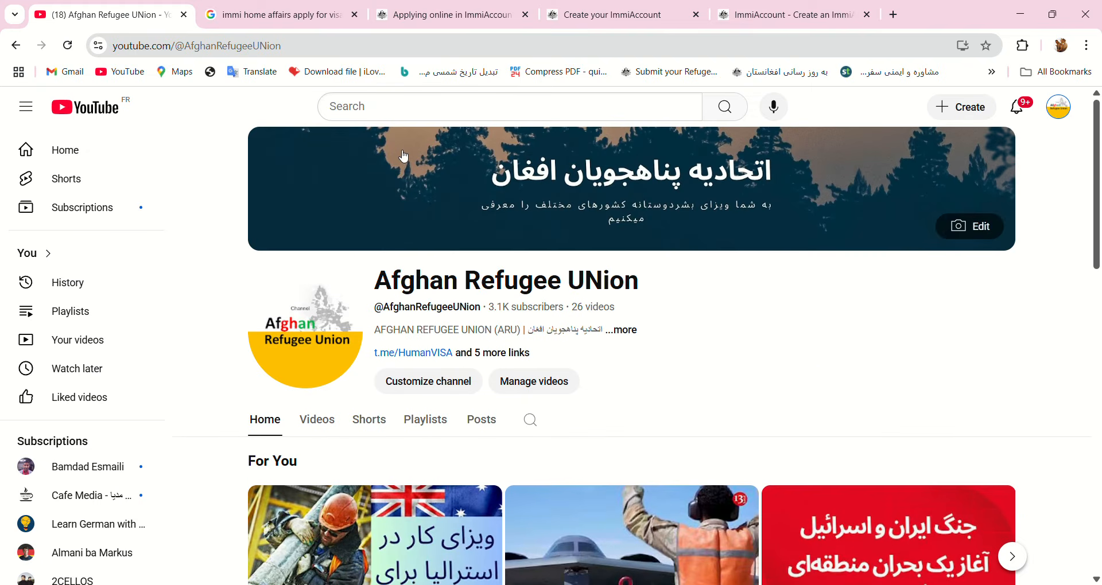
# Step: Glance at the 'immi home affairs apply for visa' results, then return to the Applying online page
pyautogui.click(266, 7)
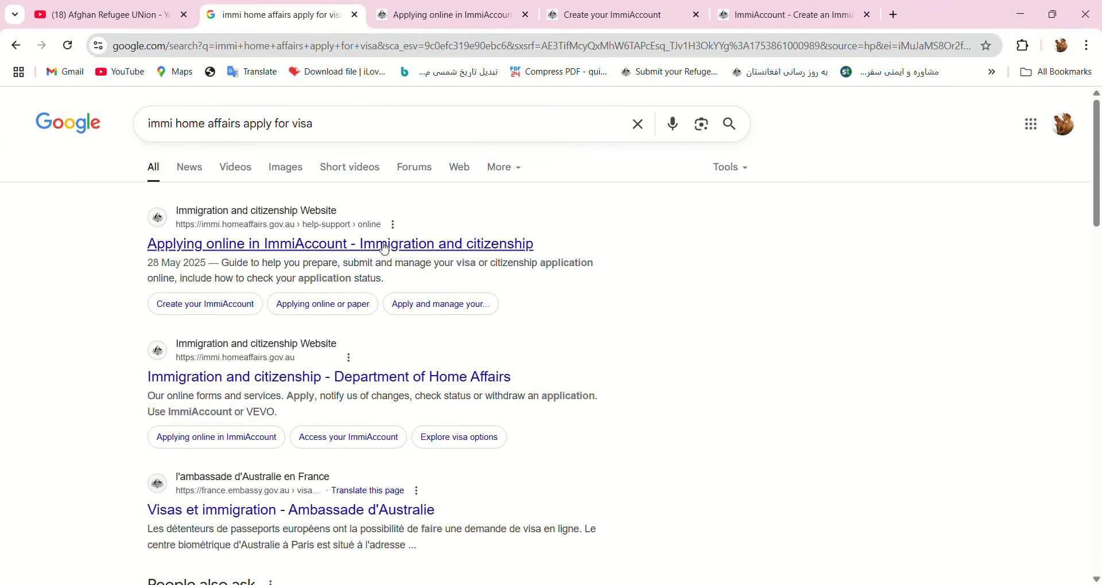
pyautogui.click(451, 6)
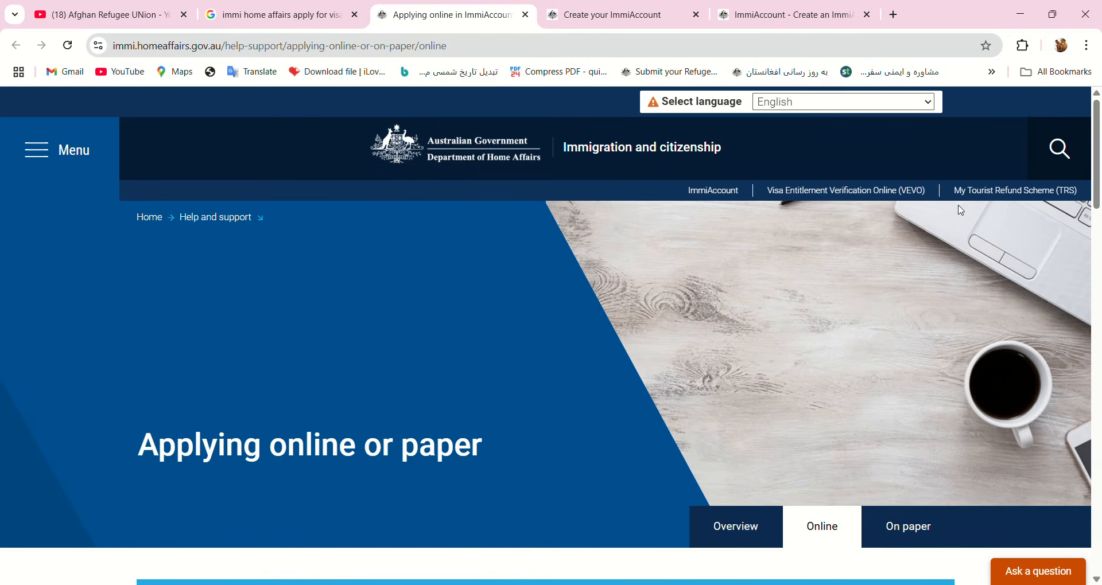
# Step: Read the expanded 'Create an Individual ImmiAccount' steps, then switch to the ImmiAccount registration form
pyautogui.scroll(-1, 1099, 196)
pyautogui.moveTo(1099, 195); pyautogui.dragTo(1099, 241)
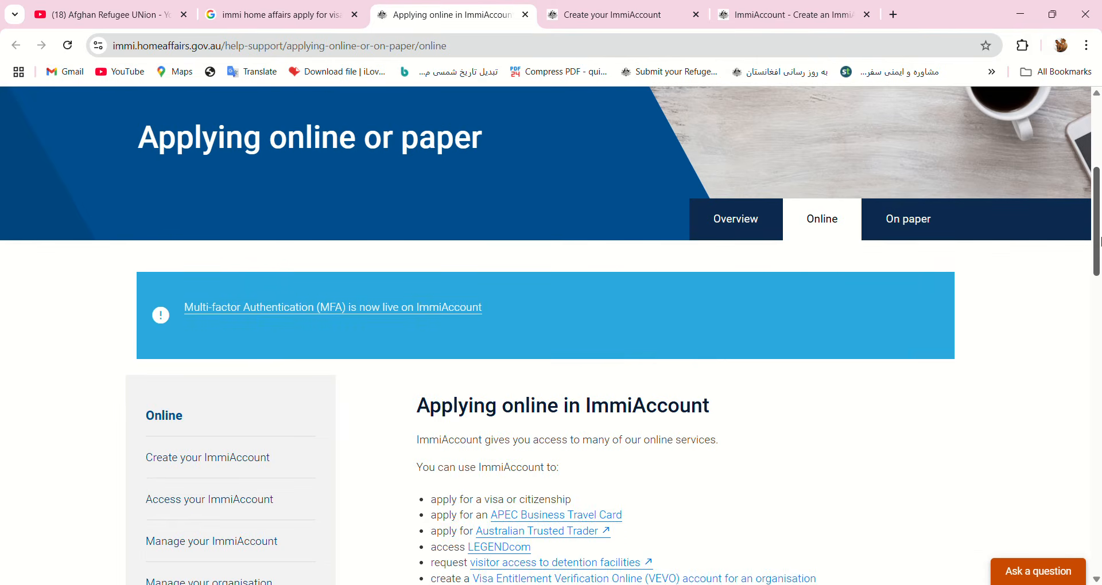
pyautogui.scroll(-8, 576, 215)
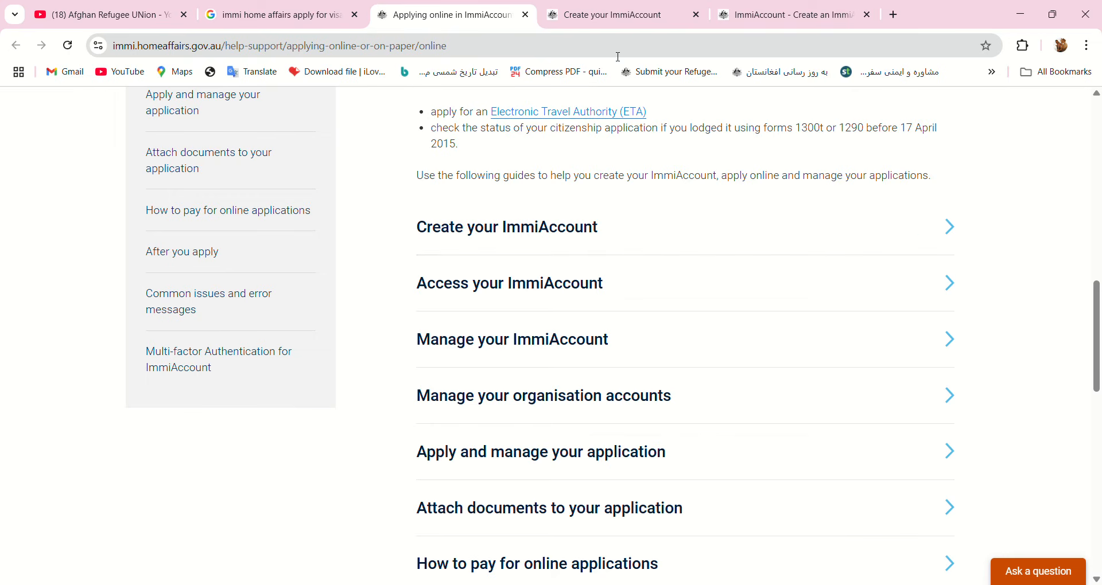
pyautogui.click(623, 15)
pyautogui.moveTo(1096, 229); pyautogui.dragTo(1100, 310)
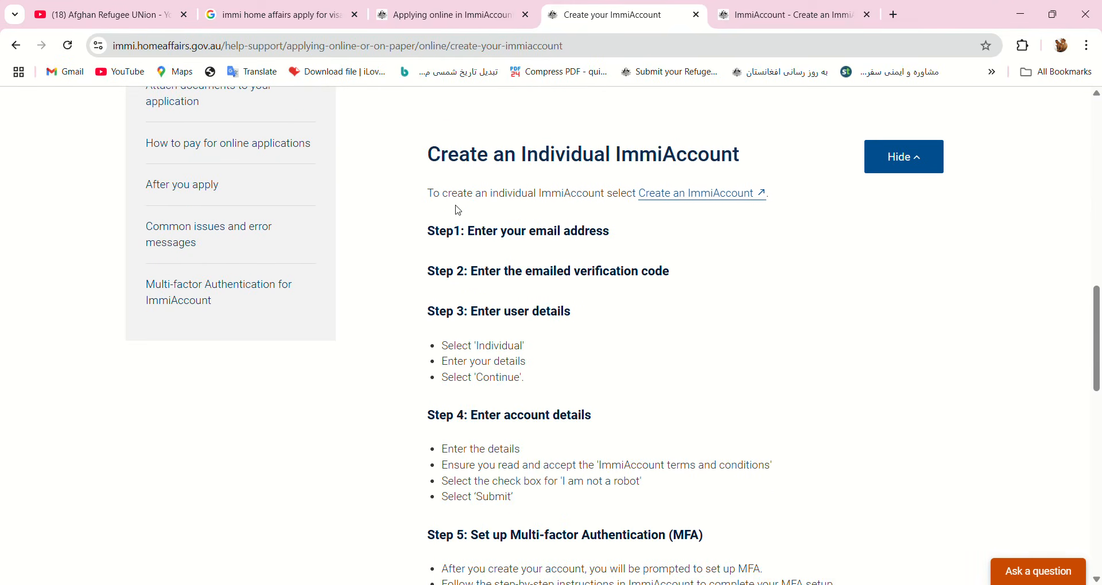
pyautogui.click(911, 164)
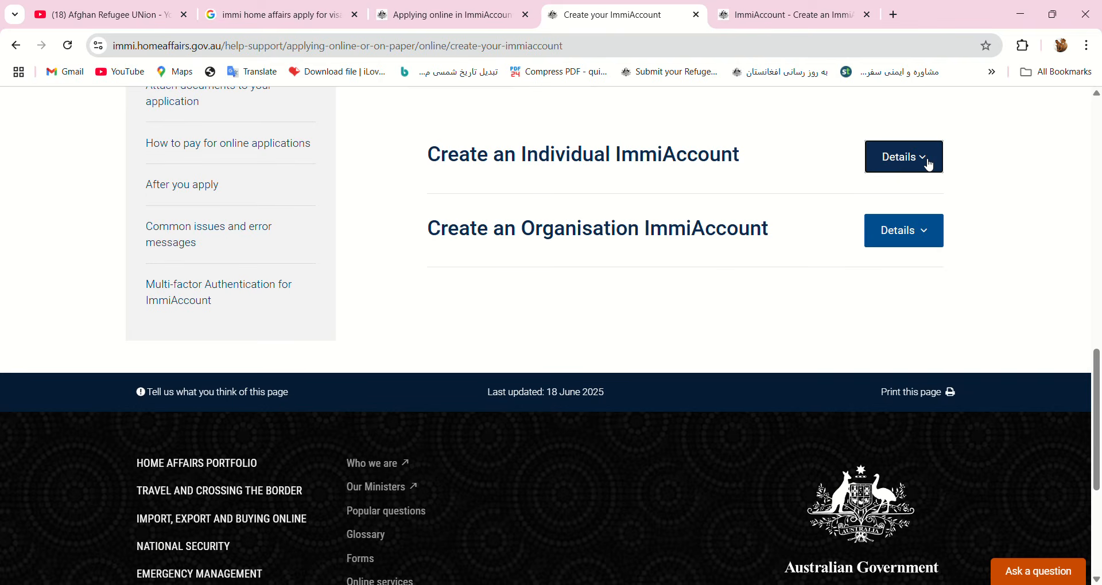
pyautogui.click(930, 165)
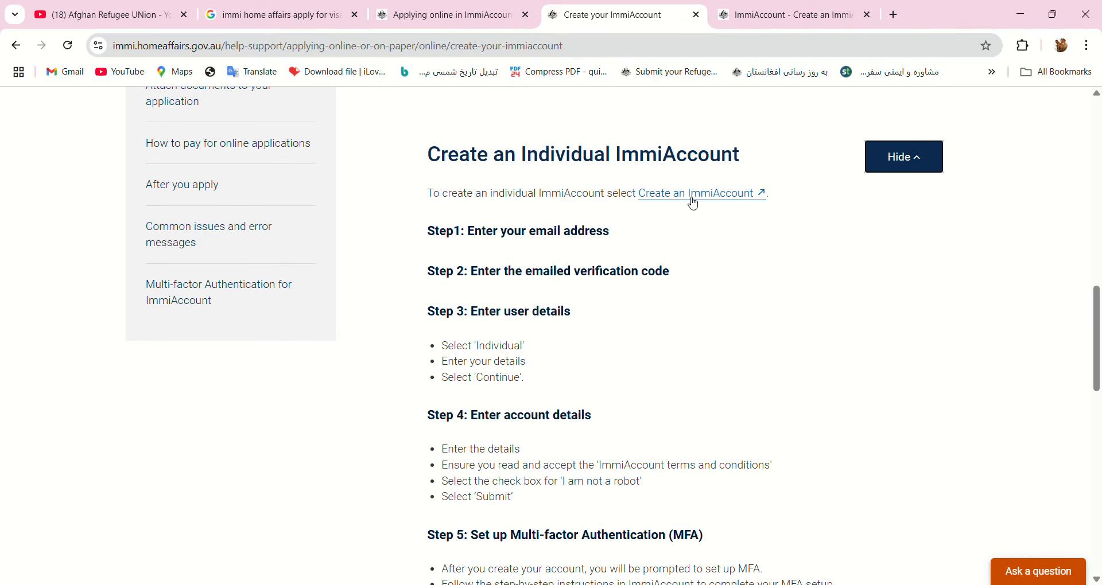
pyautogui.click(766, 7)
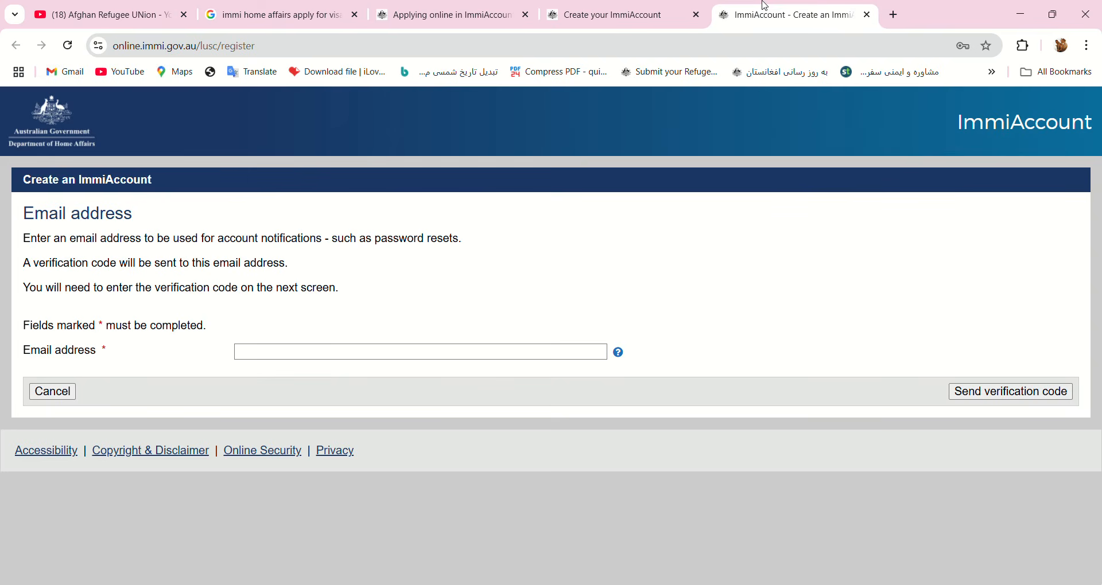
# Step: Enter the new account's email address and request a verification code
pyautogui.click(300, 359)
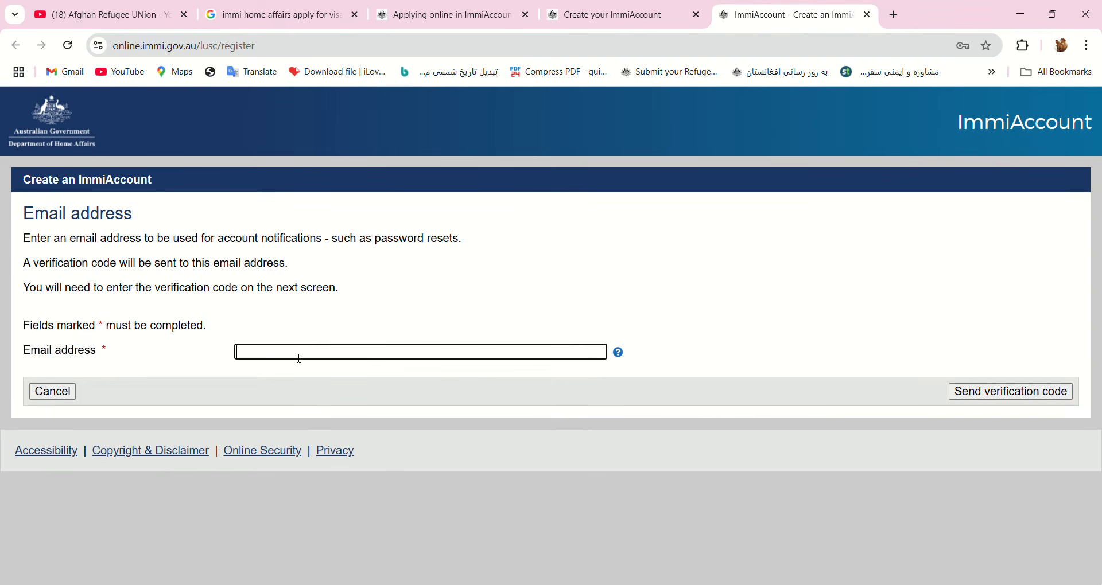
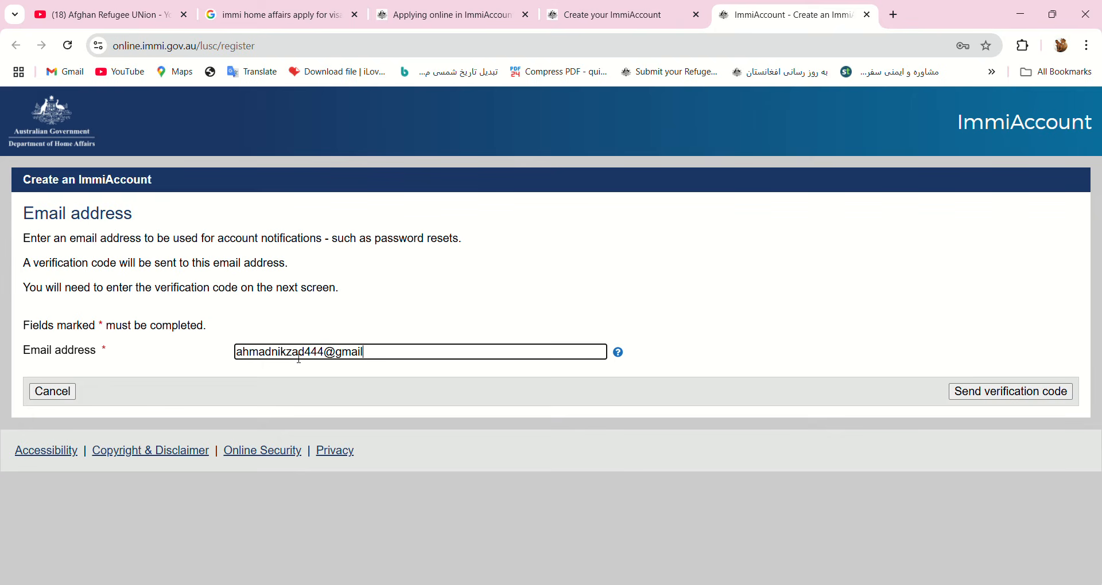
pyautogui.click(986, 392)
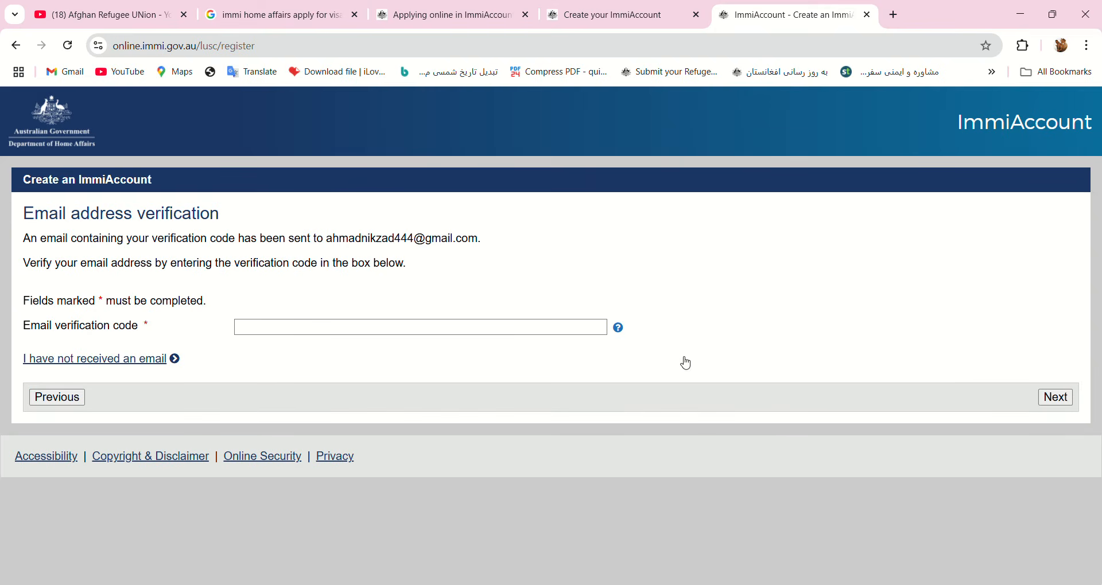
# Step: Enter the emailed verification code and continue to the New User Details page
pyautogui.click(521, 330)
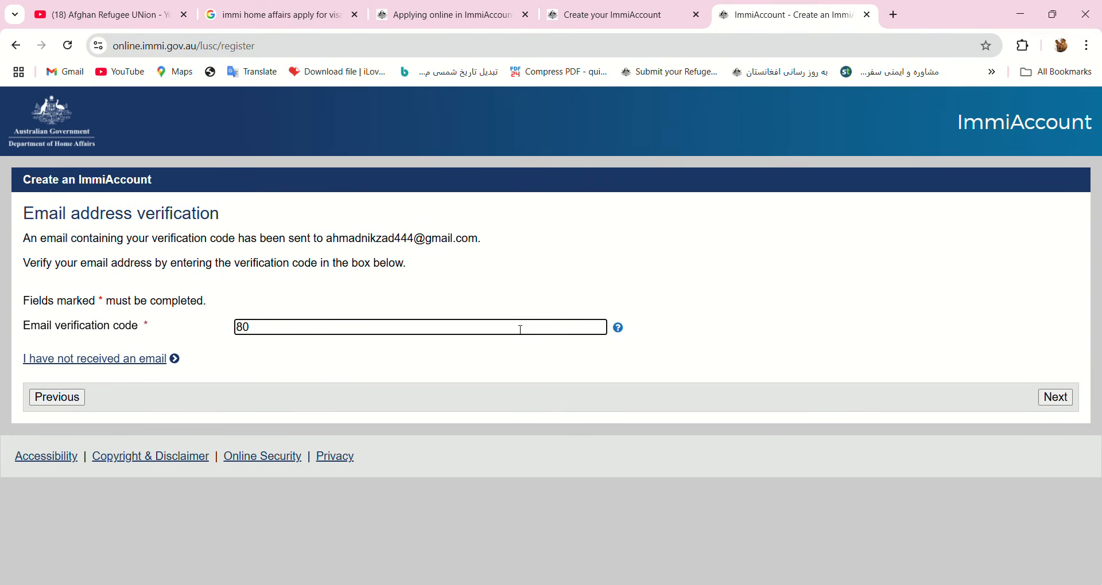
pyautogui.click(1054, 399)
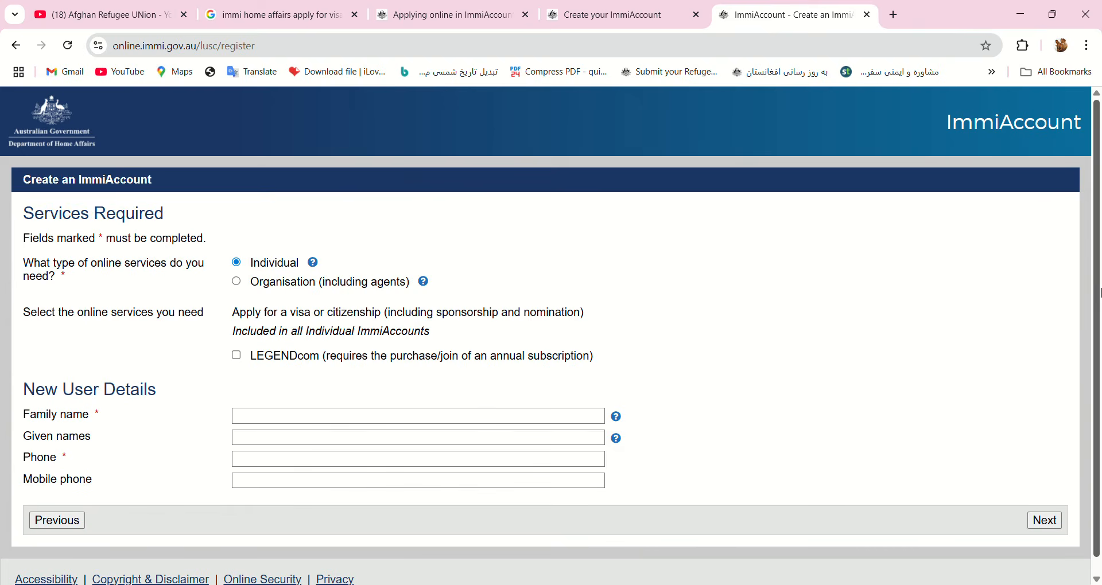
# Step: Enter the family name, accept the autofilled given names and phone number, and continue
pyautogui.scroll(-1, 1073, 368)
pyautogui.click(279, 407)
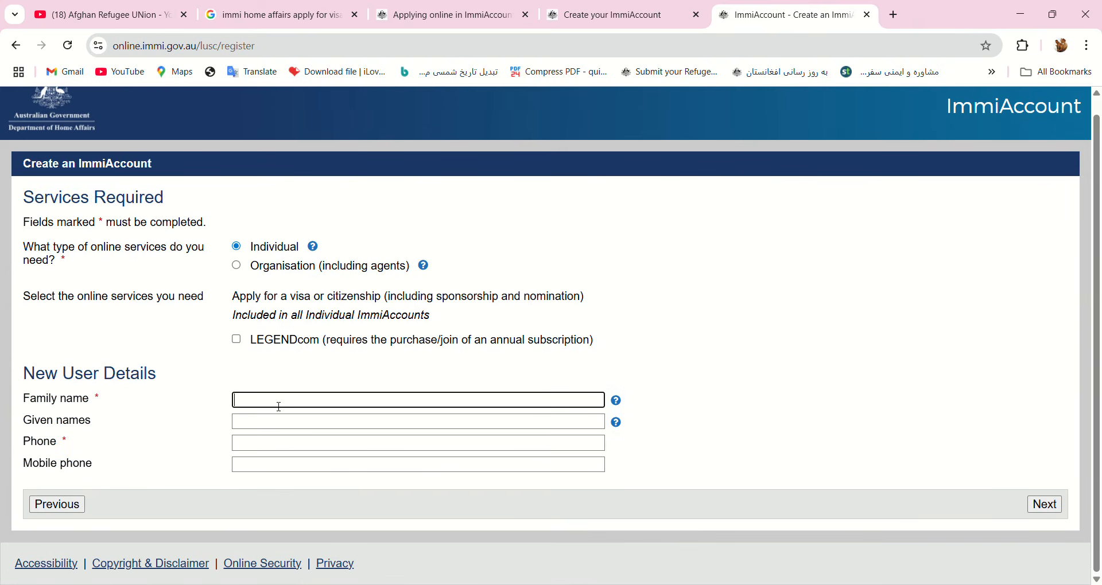
pyautogui.write('NIKZAD')
pyautogui.click(258, 428)
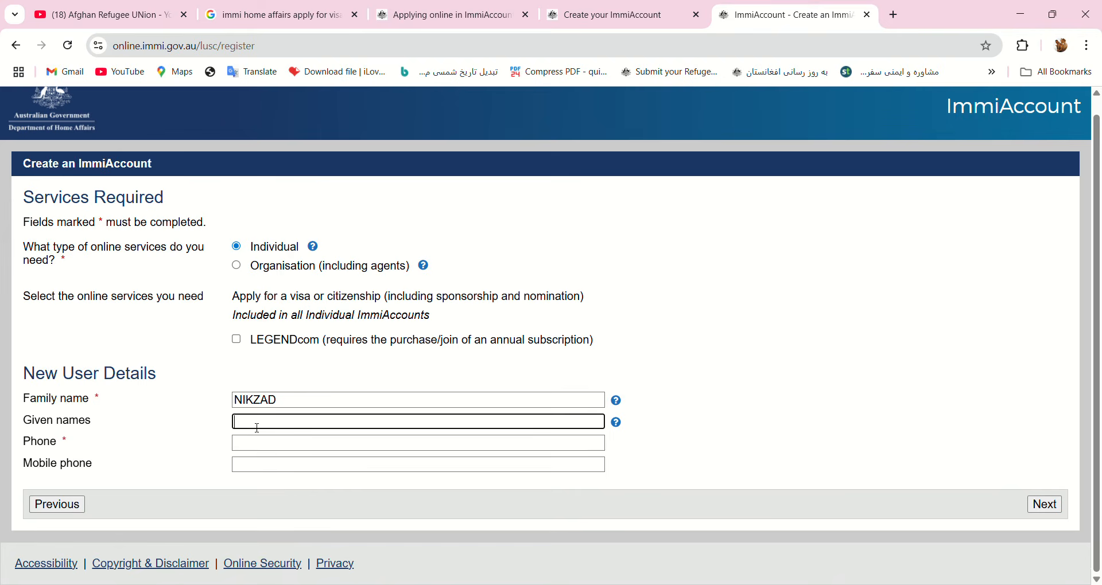
pyautogui.click(333, 447)
pyautogui.click(306, 444)
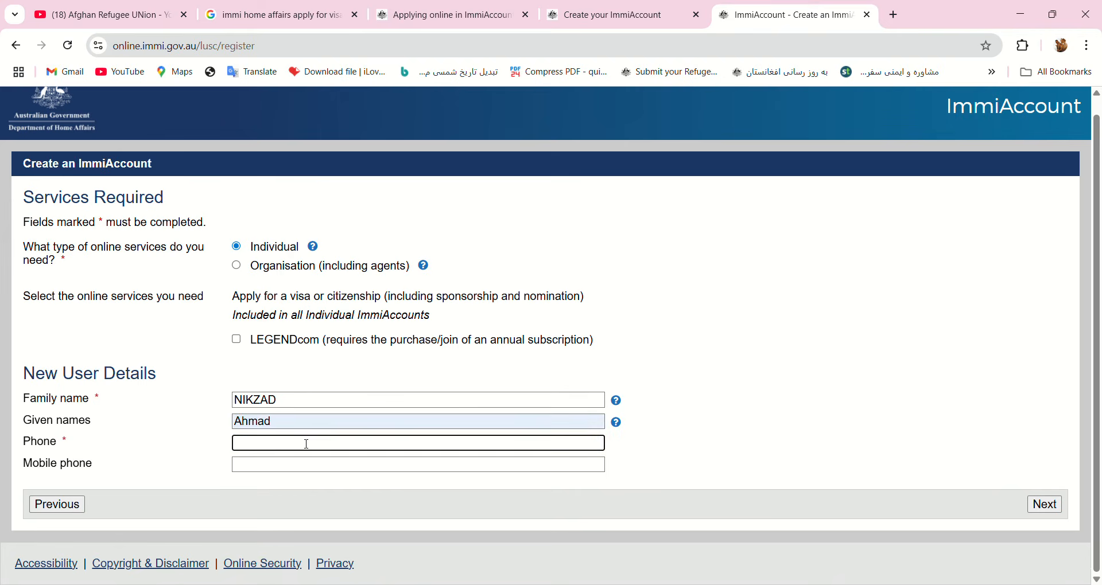
pyautogui.click(333, 472)
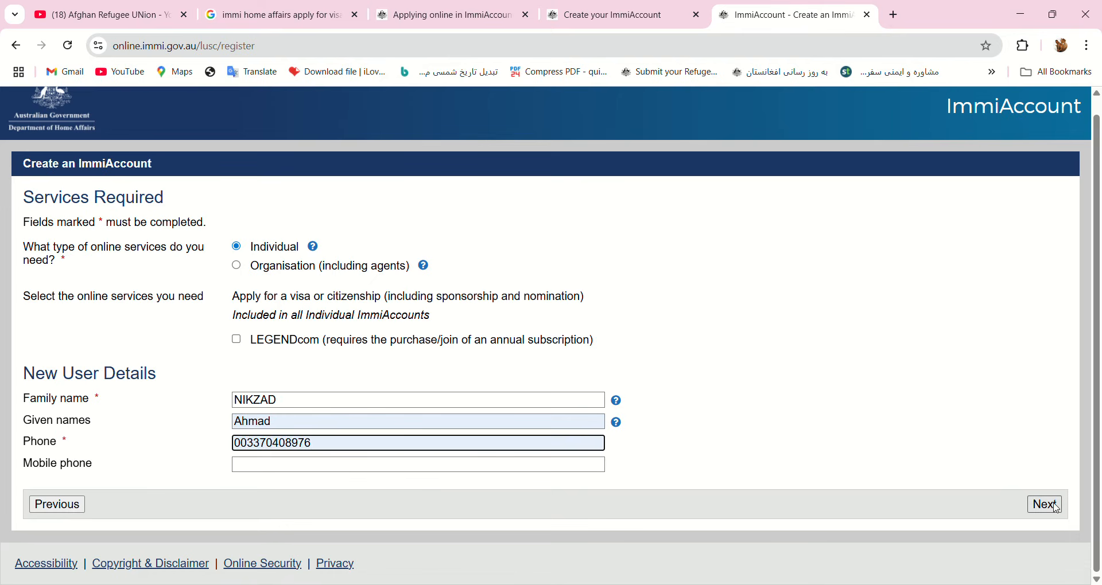
pyautogui.click(1047, 505)
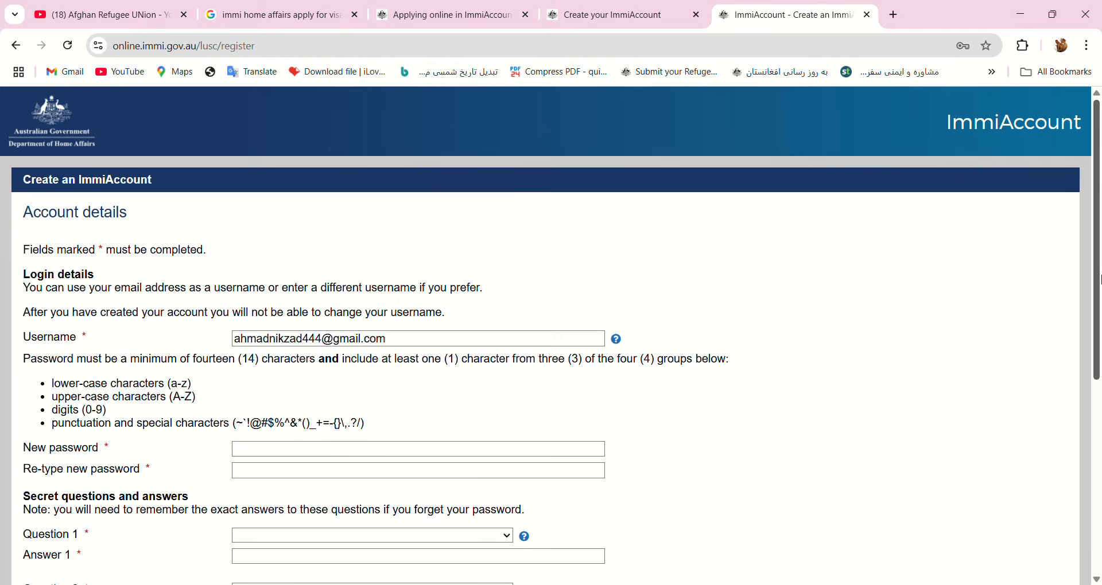
# Step: Type the account password into the New password field
pyautogui.moveTo(1099, 280); pyautogui.dragTo(1099, 373)
pyautogui.click(275, 291)
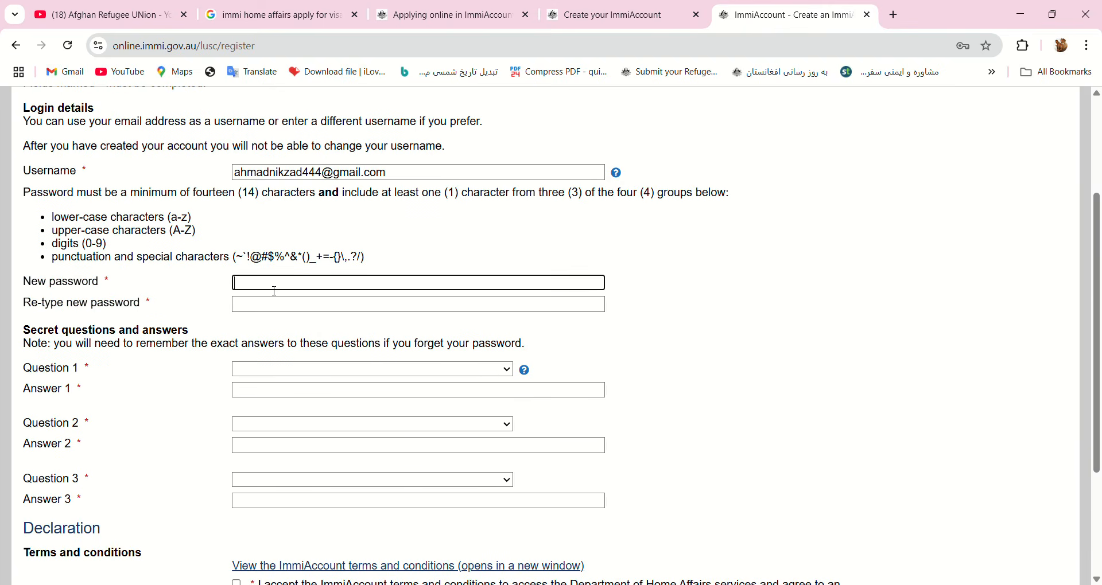
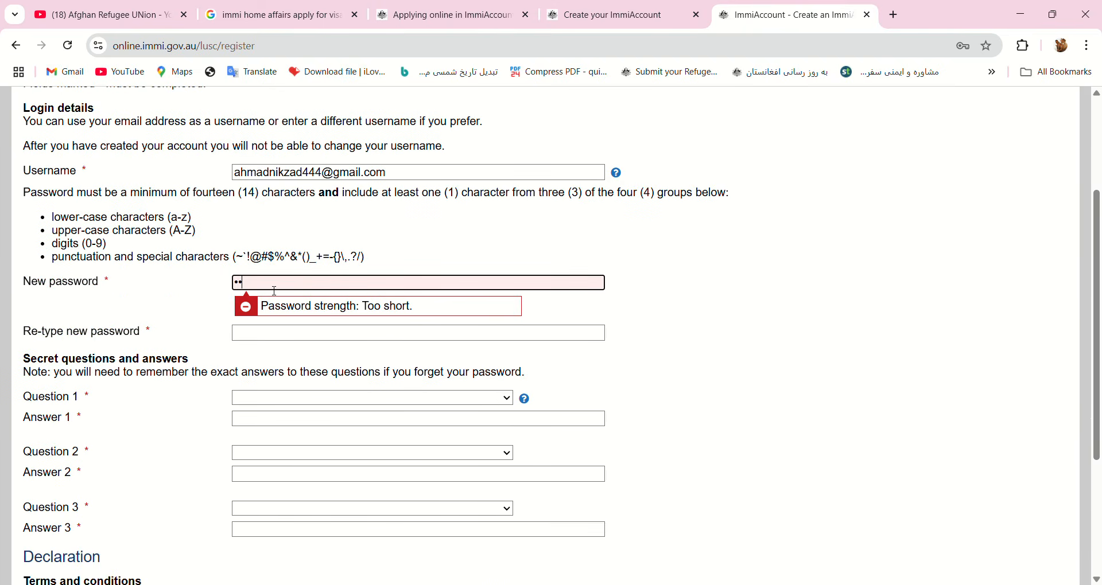
pyautogui.press('BackSpace')
pyautogui.press('BackSpace')
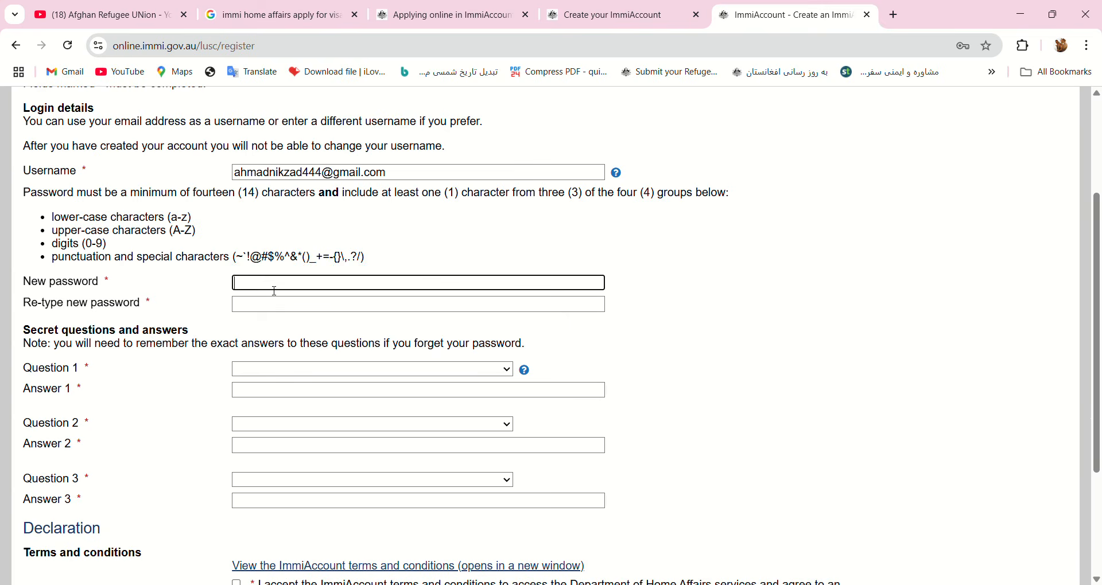
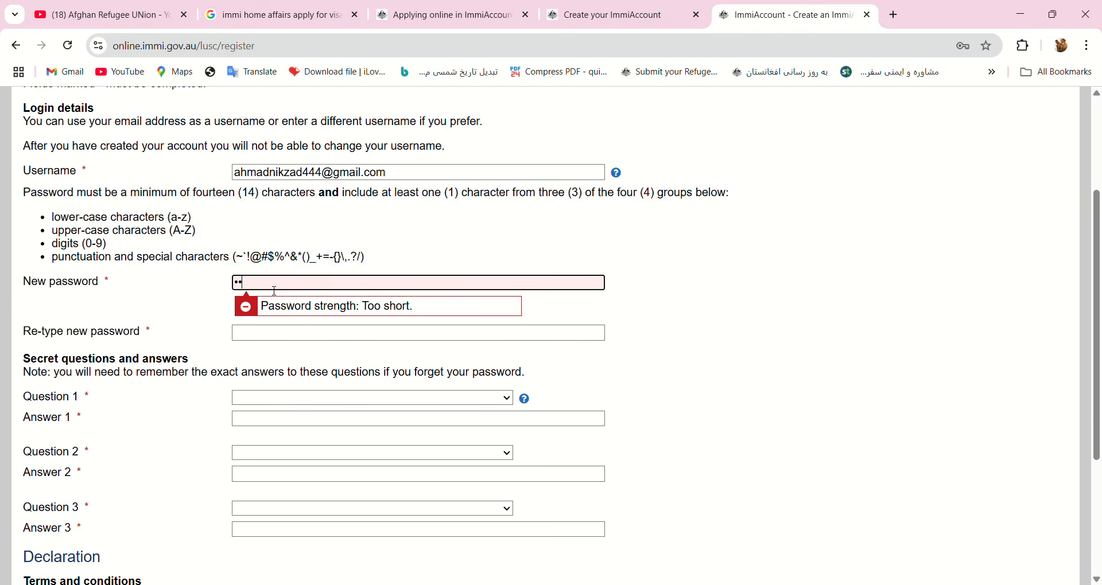
pyautogui.press('BackSpace')
pyautogui.press('BackSpace')
pyautogui.press('BackSpace')
pyautogui.press('BackSpace')
# Step: Retype the password in the confirmation field so 'Passwords match' appears
pyautogui.click(299, 319)
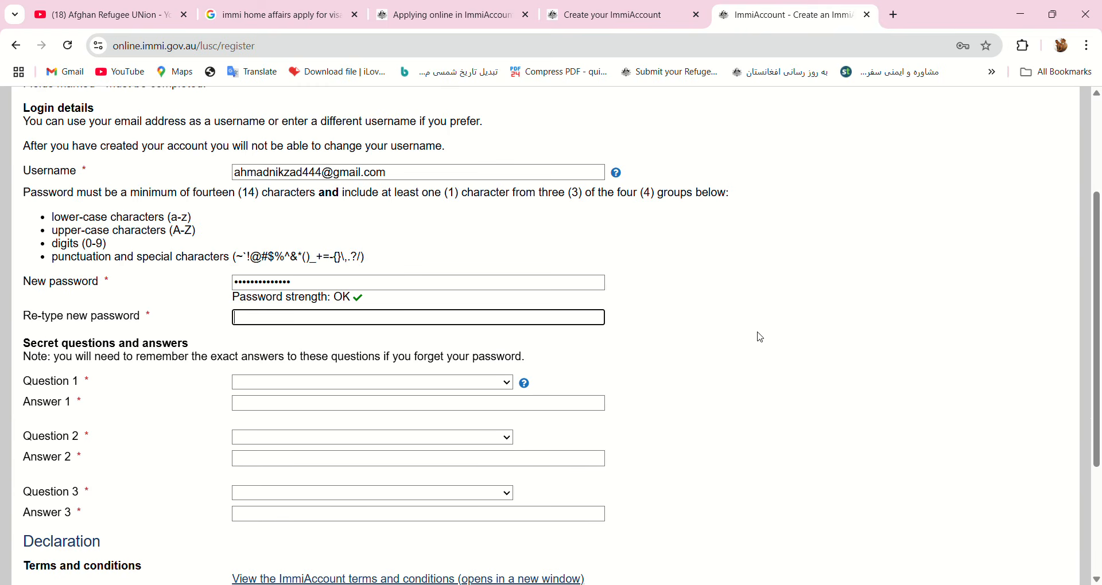
pyautogui.write('A')
pyautogui.press('BackSpace')
pyautogui.write('••••')
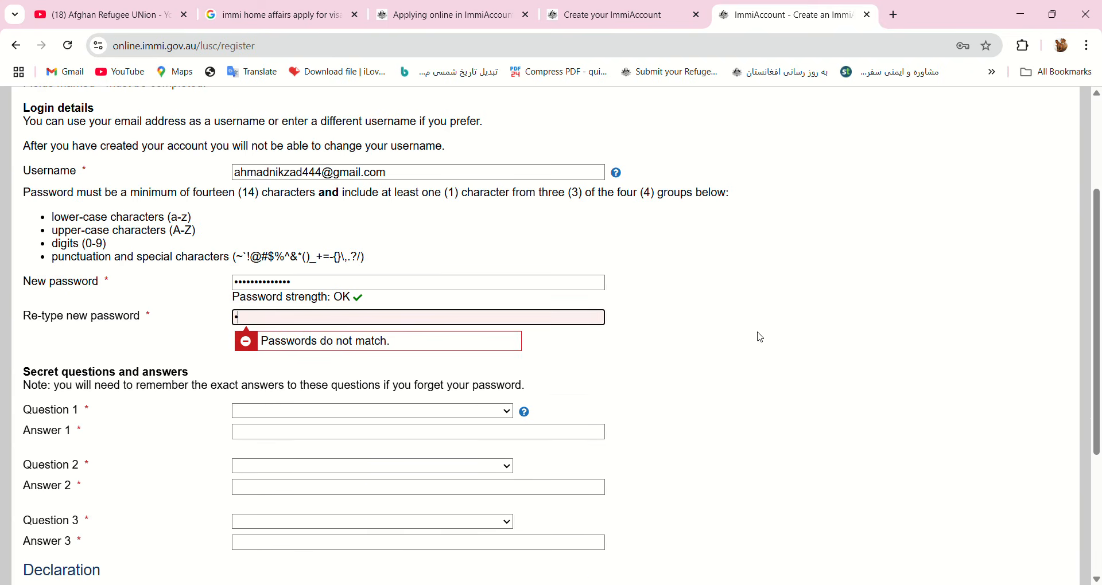
pyautogui.write('•••••••••')
pyautogui.click(882, 368)
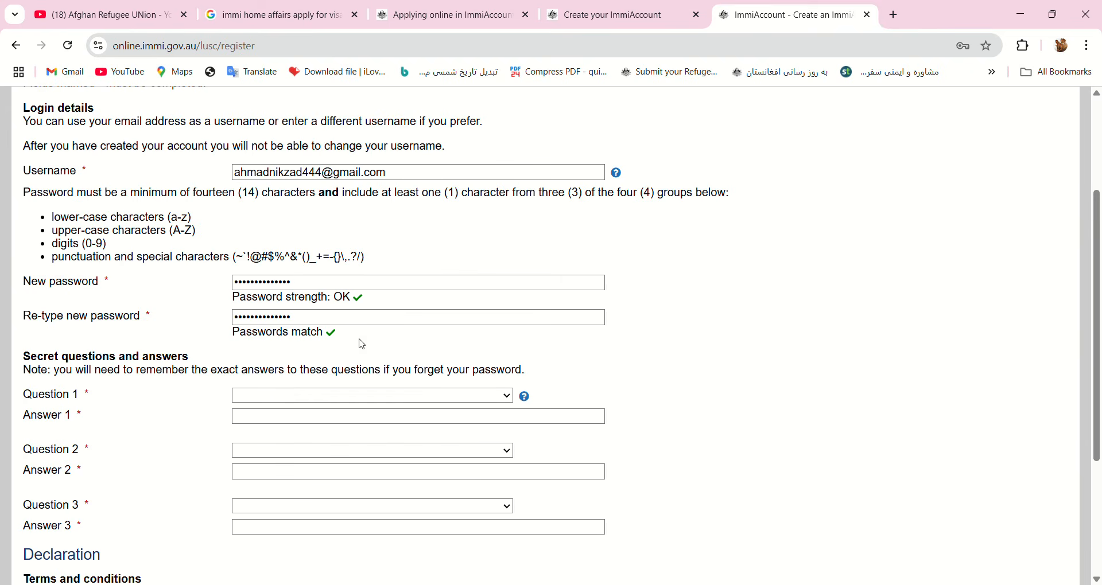
pyautogui.scroll(-1, 1099, 332)
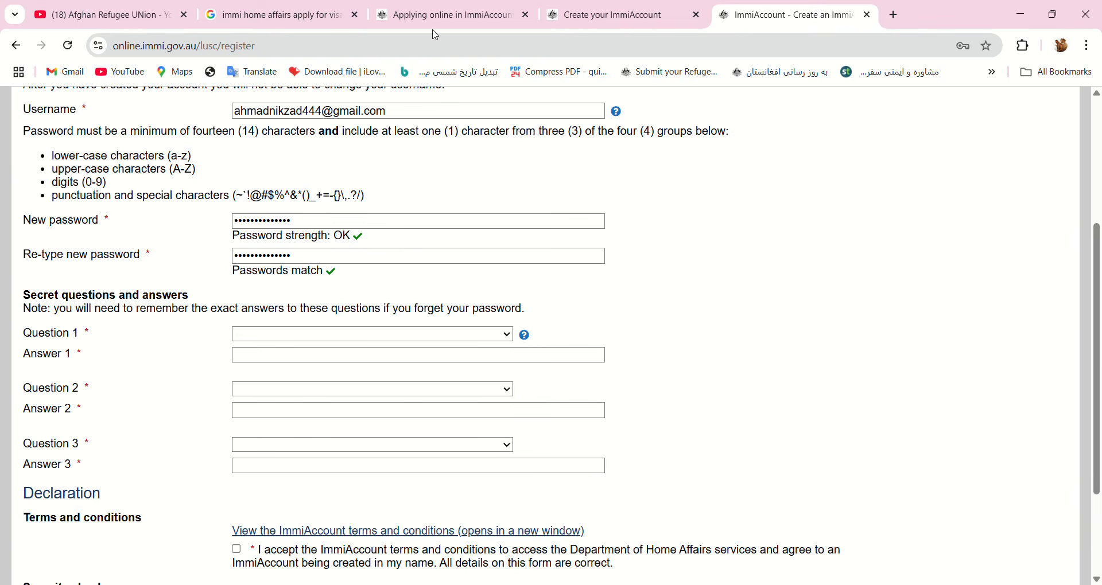
# Step: Choose the favourite teacher and location of work questions and fill in their answers
pyautogui.click(373, 334)
pyautogui.click(457, 356)
pyautogui.click(353, 394)
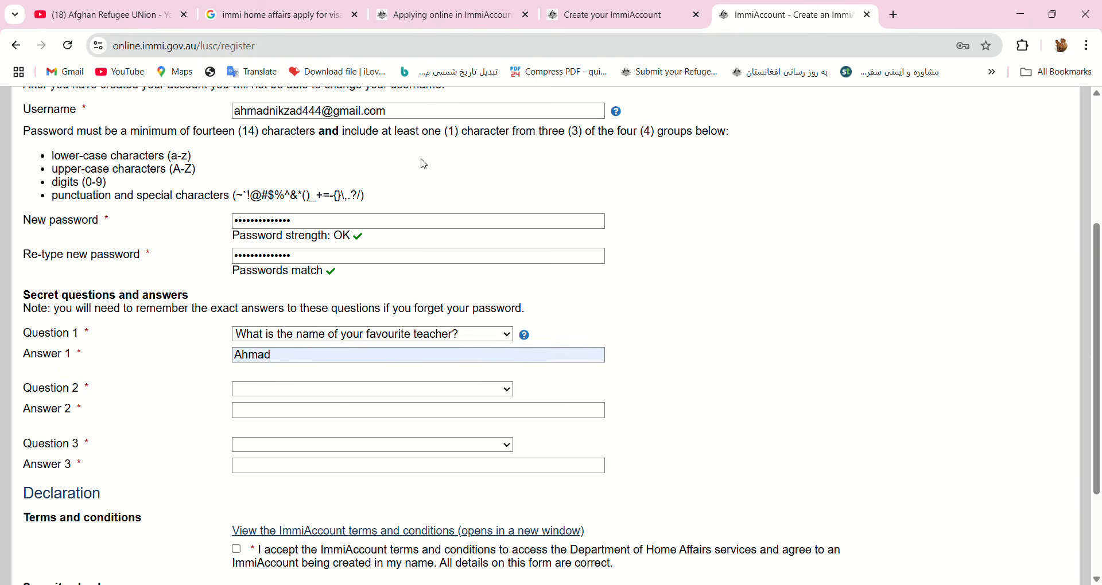
pyautogui.press('Down')
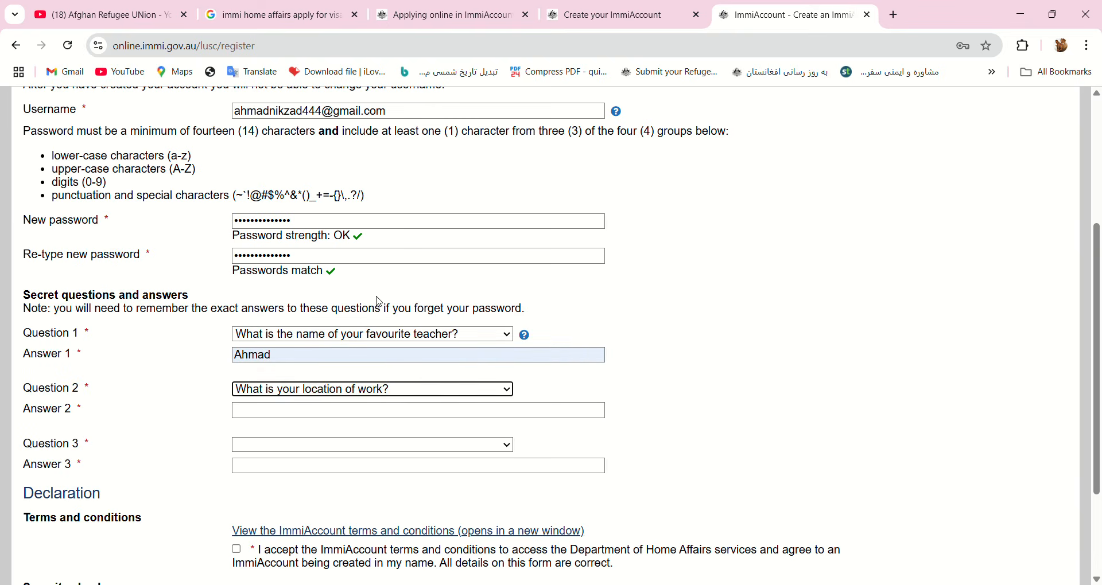
pyautogui.click(285, 423)
pyautogui.click(329, 442)
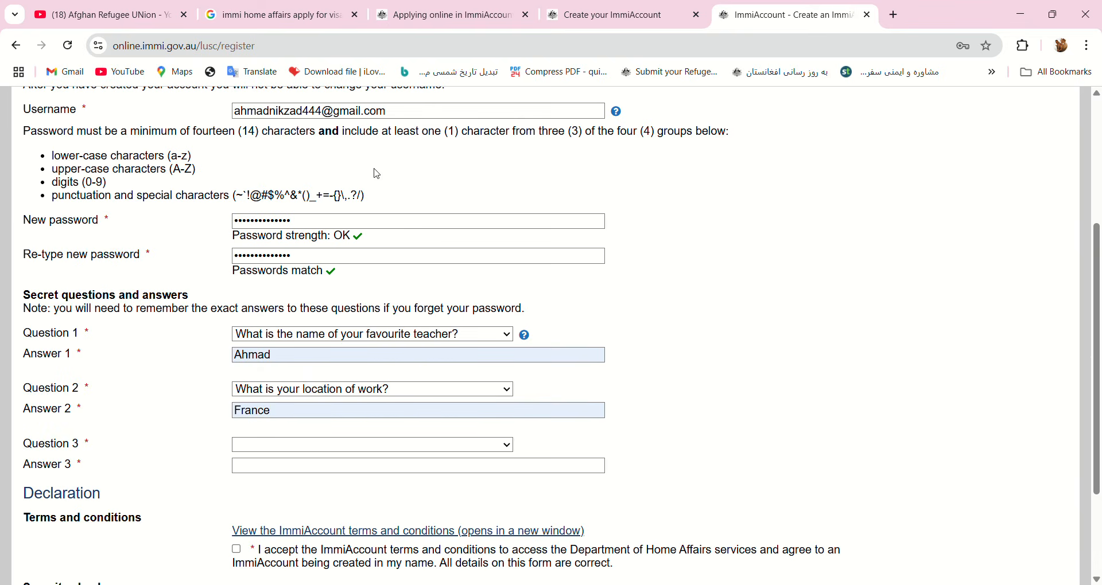
# Step: Set the third secret question to favourite colour and fill in its answer
pyautogui.press('Tab')
pyautogui.press('Down')
pyautogui.press('Tab')
pyautogui.click(322, 495)
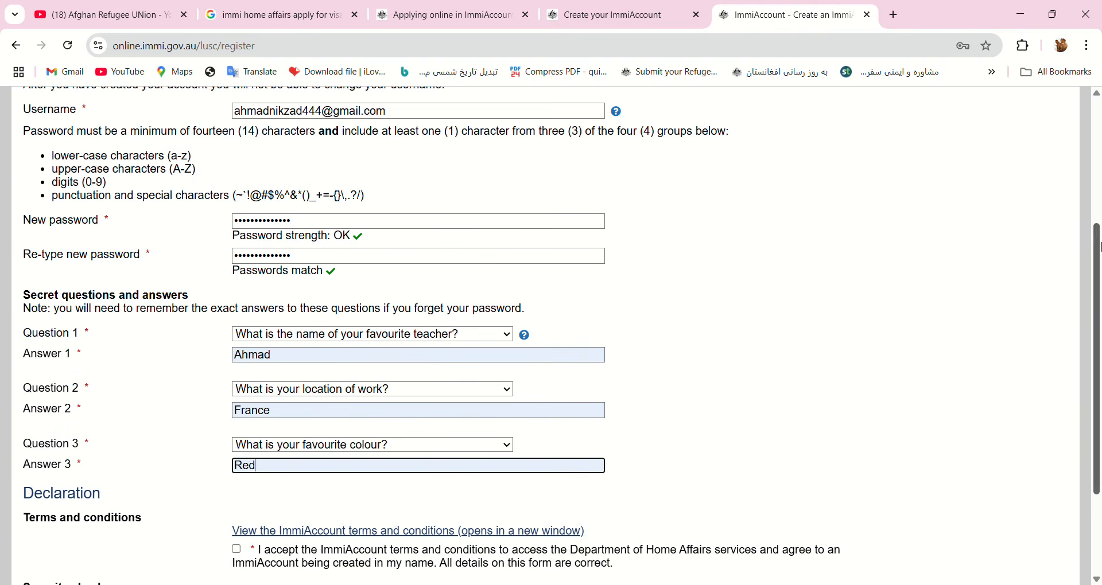
pyautogui.scroll(4, 1060, 205)
pyautogui.scroll(-5, 536, 298)
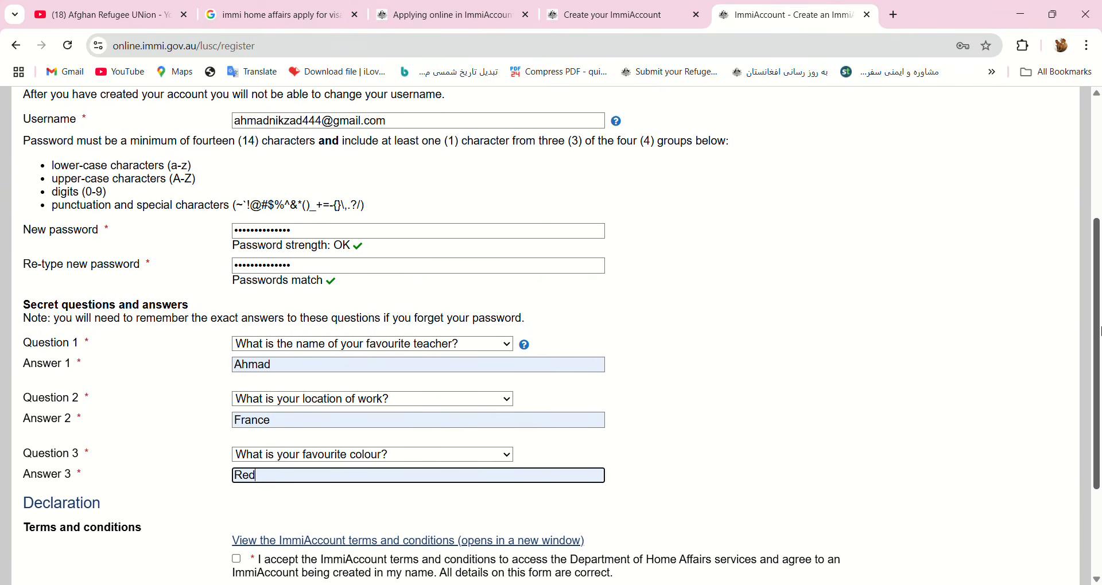
pyautogui.click(508, 290)
pyautogui.click(508, 291)
pyautogui.click(779, 300)
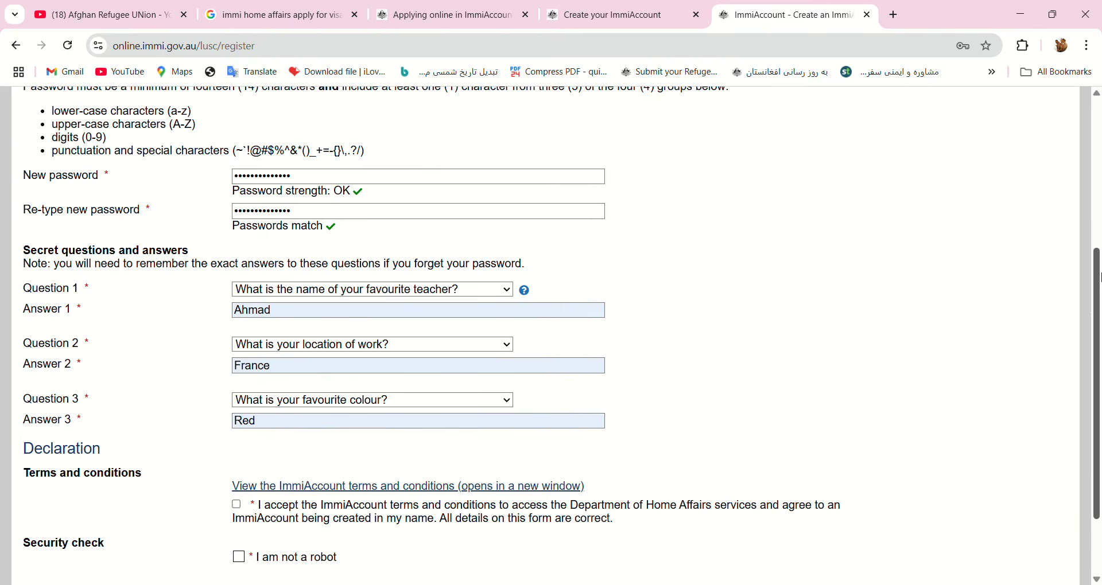
pyautogui.moveTo(1098, 278); pyautogui.dragTo(1098, 251)
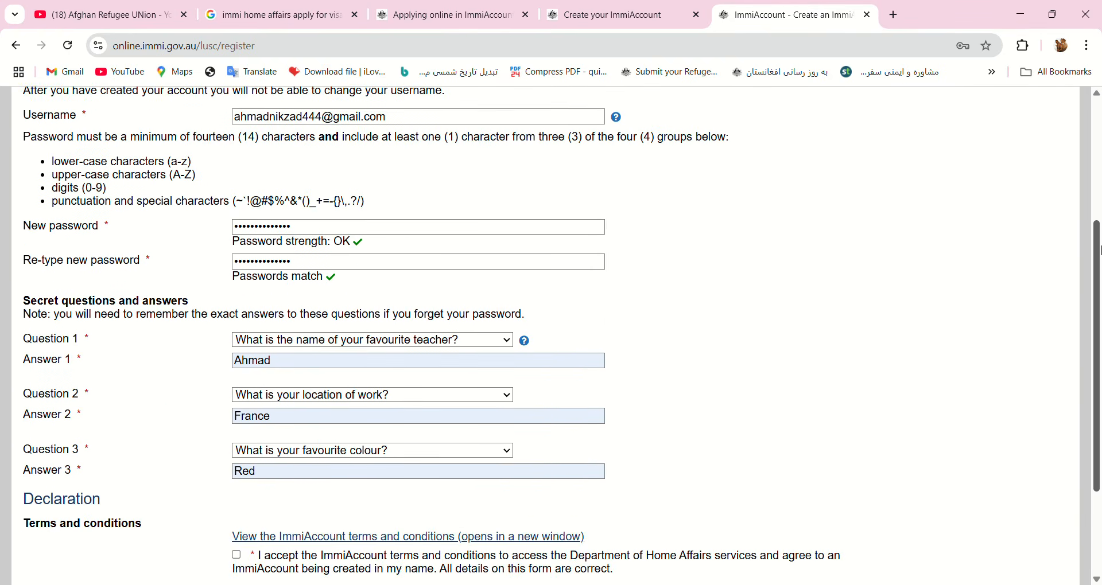
# Step: Tick the terms and conditions checkbox and the 'I am not a robot' reCAPTCHA box
pyautogui.moveTo(1098, 305); pyautogui.dragTo(1098, 376)
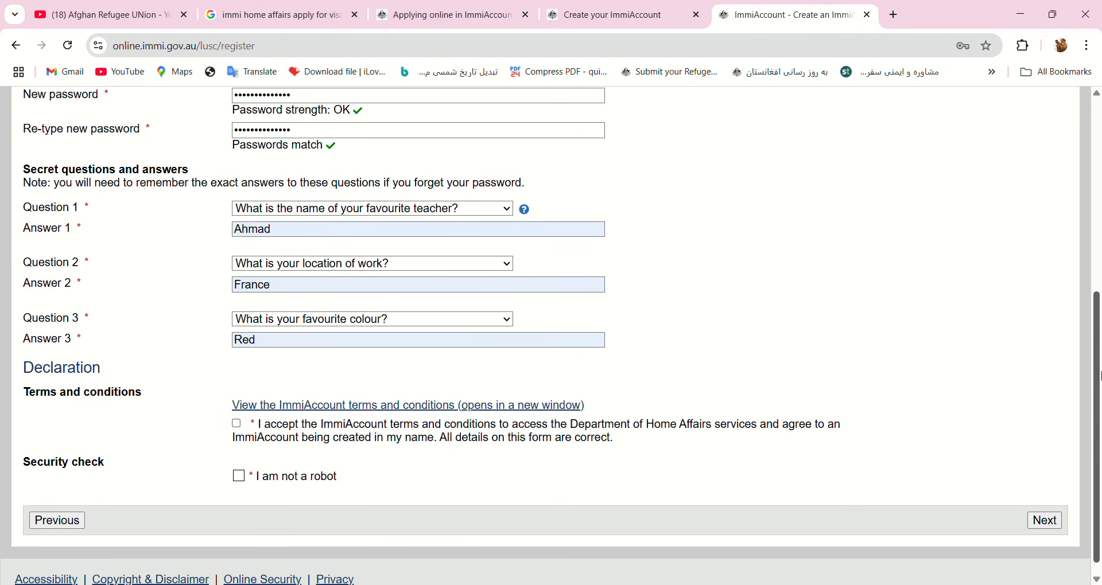
pyautogui.click(238, 428)
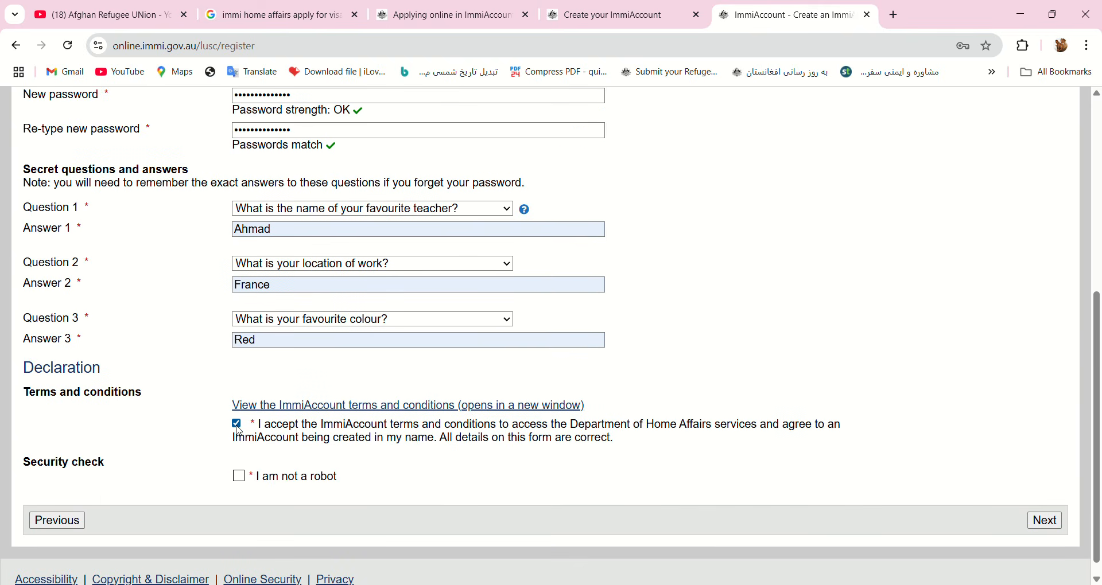
pyautogui.click(238, 481)
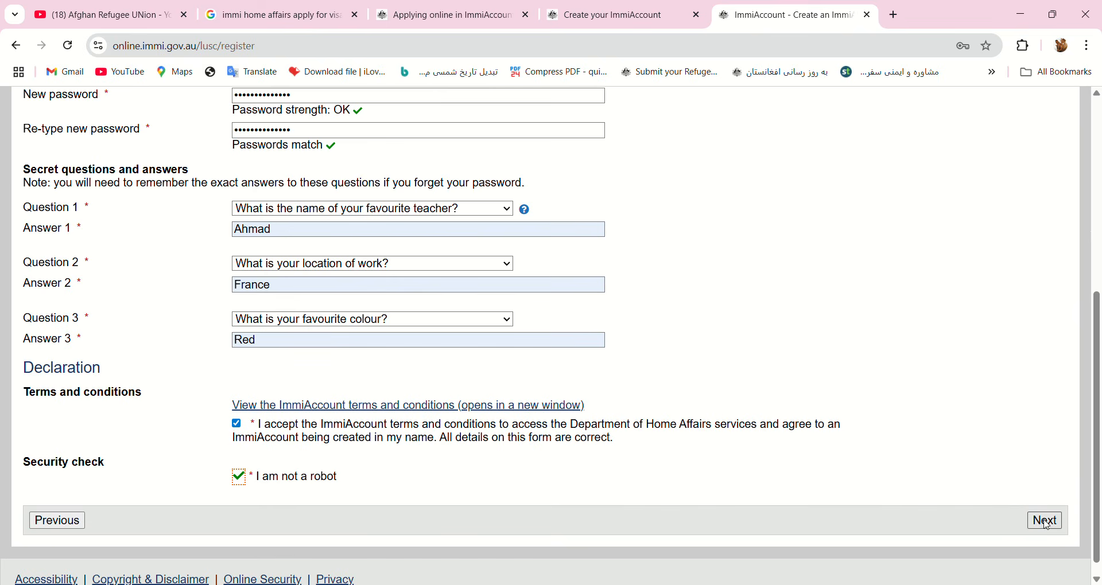
pyautogui.click(237, 423)
pyautogui.click(240, 427)
pyautogui.click(240, 426)
pyautogui.click(241, 479)
# Step: Submit the account details, choose 'I already have an authenticator app', and continue
pyautogui.click(1047, 523)
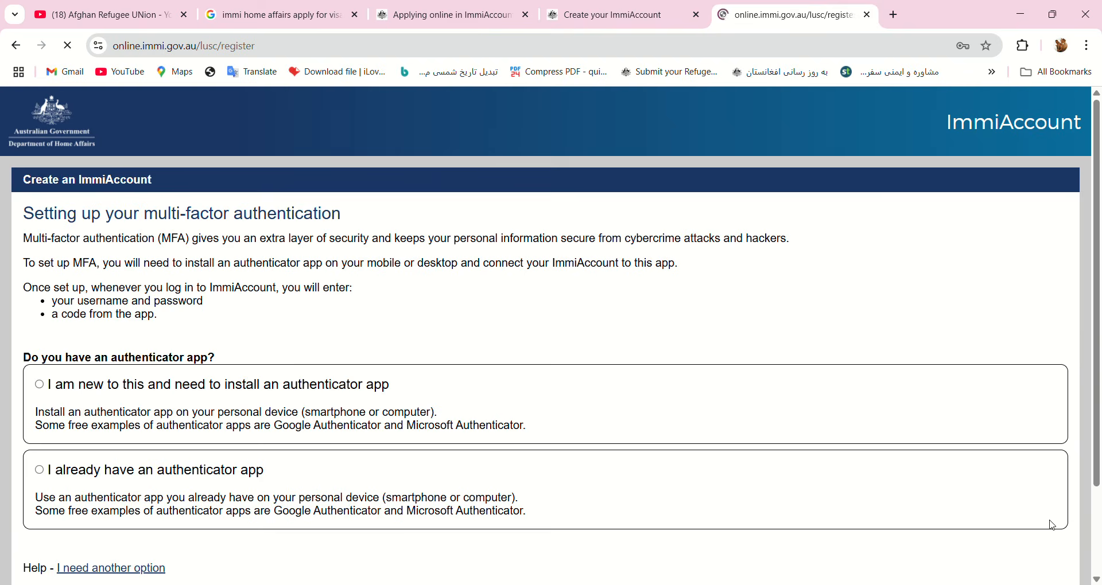
pyautogui.scroll(-1, 1055, 219)
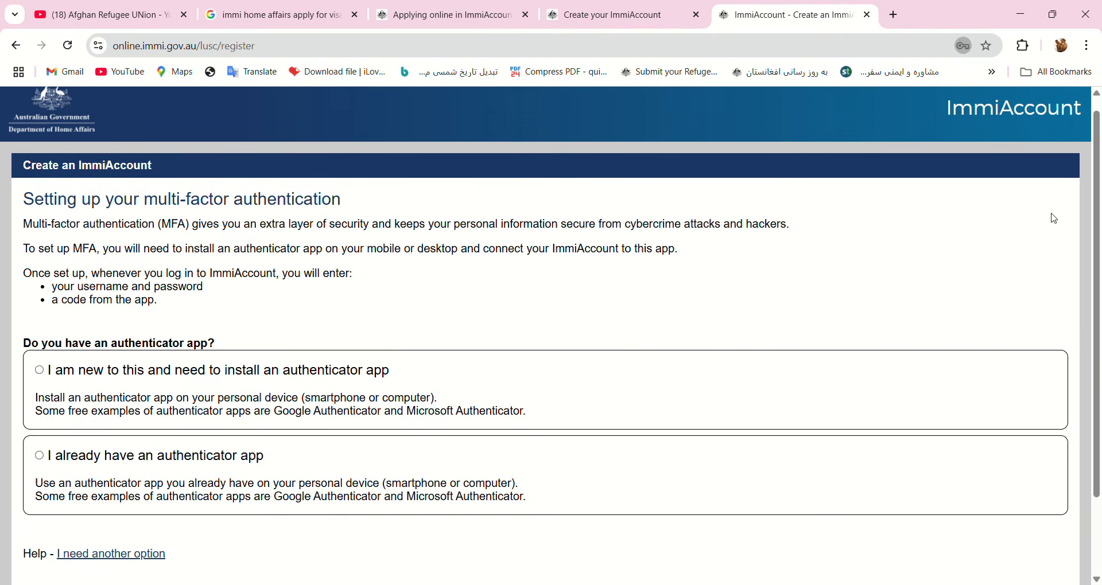
pyautogui.scroll(-1, 1099, 376)
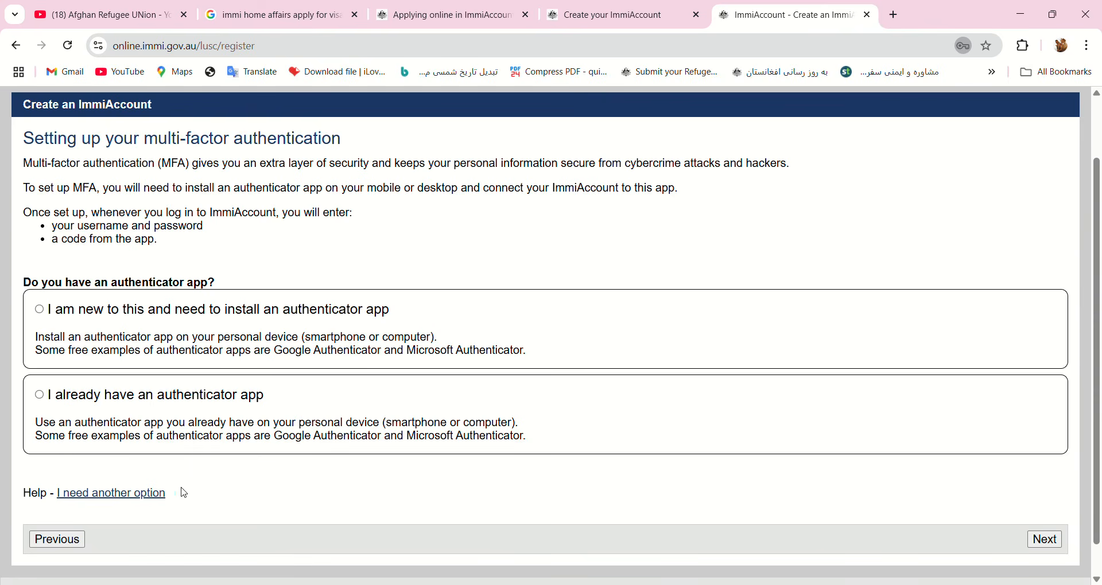
pyautogui.click(40, 397)
pyautogui.click(1051, 543)
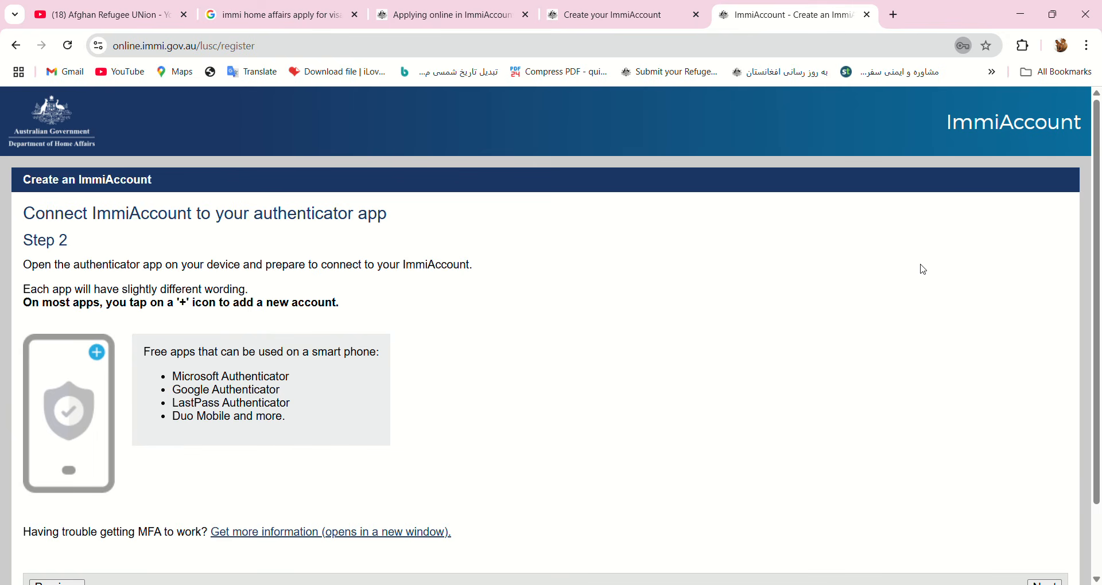
# Step: Advance to the QR code step, scan it with the authenticator app, and reach Step 4
pyautogui.scroll(-1, 1099, 374)
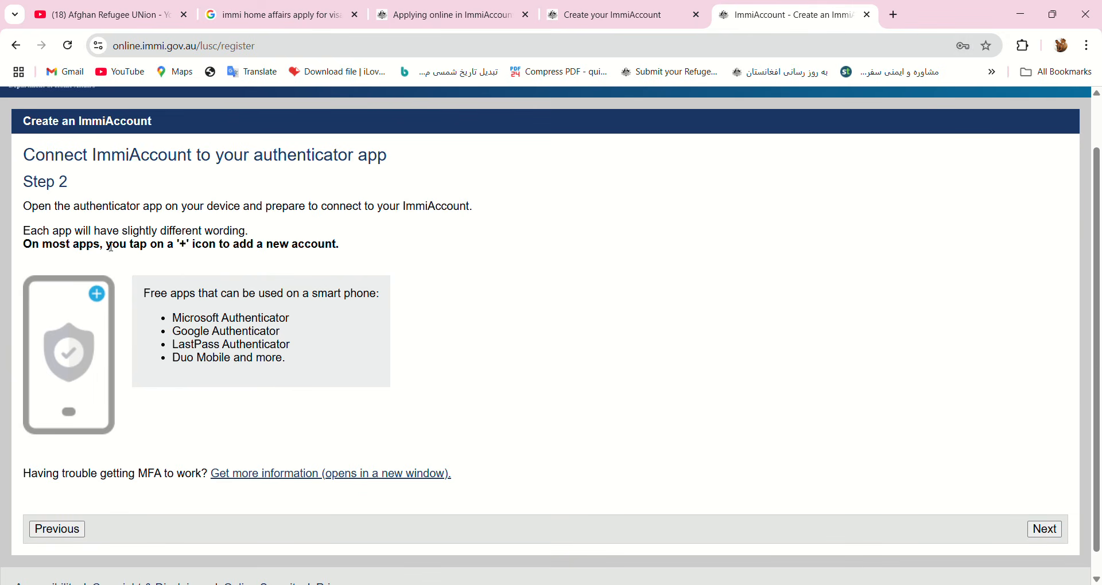
pyautogui.moveTo(181, 323); pyautogui.dragTo(227, 362)
pyautogui.click(319, 376)
pyautogui.click(1047, 535)
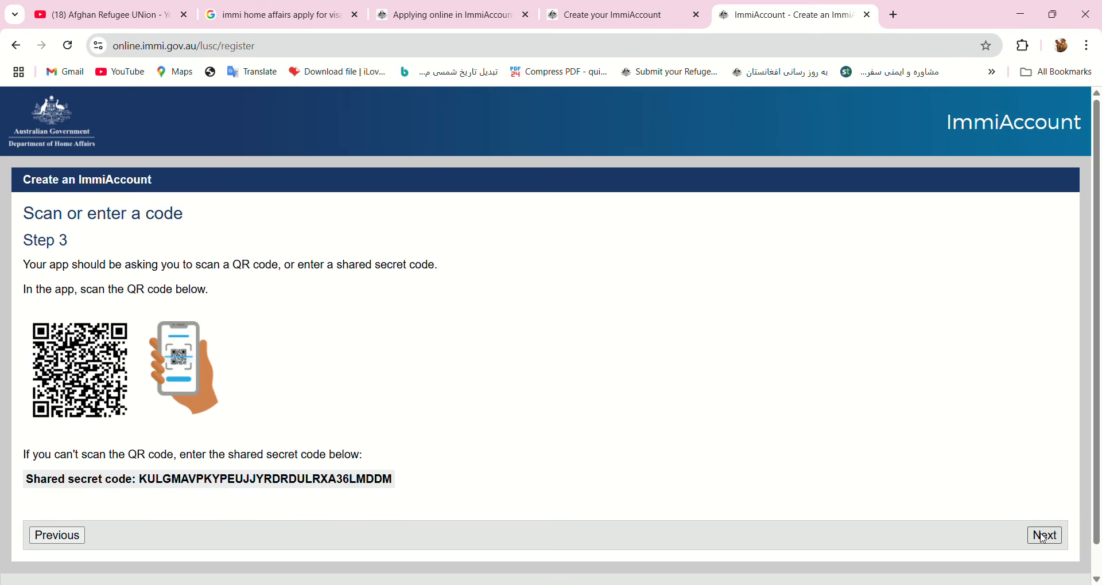
pyautogui.click(1051, 540)
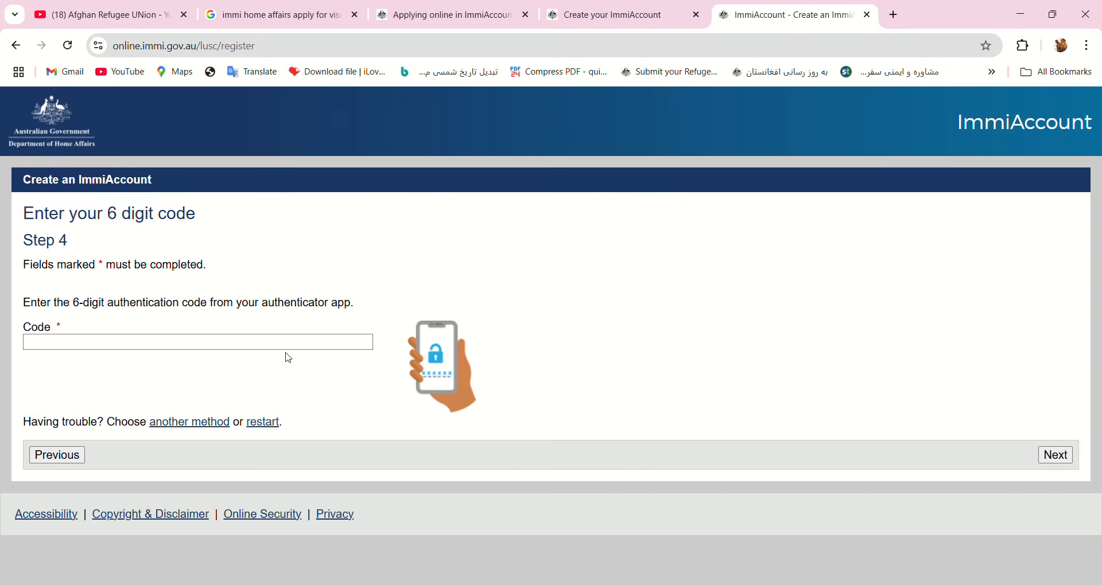
# Step: Enter the 6-digit authenticator app code and submit it to finish creating the account
pyautogui.click(136, 346)
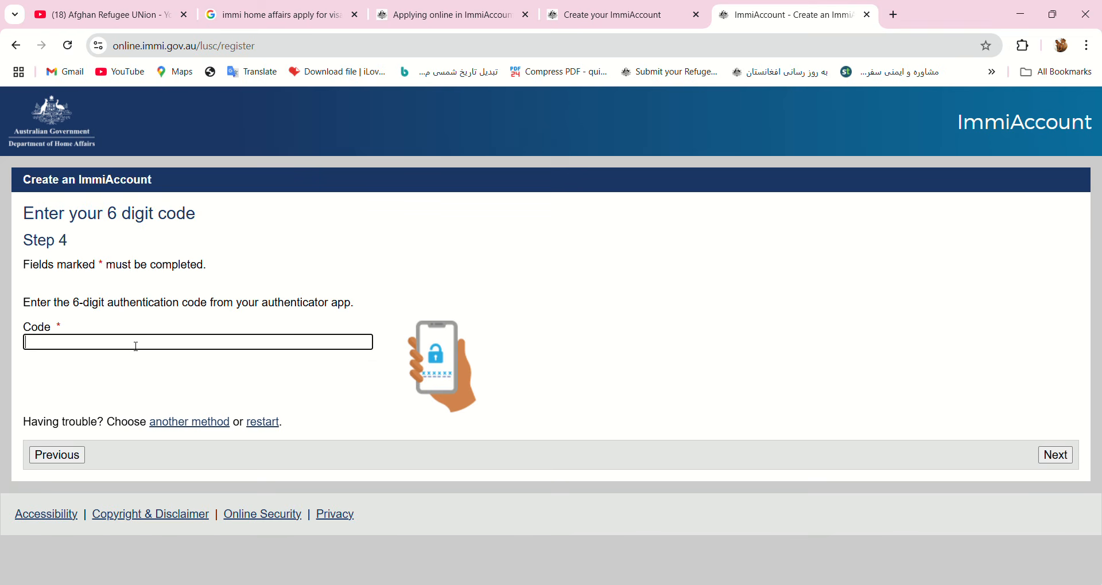
pyautogui.click(1065, 460)
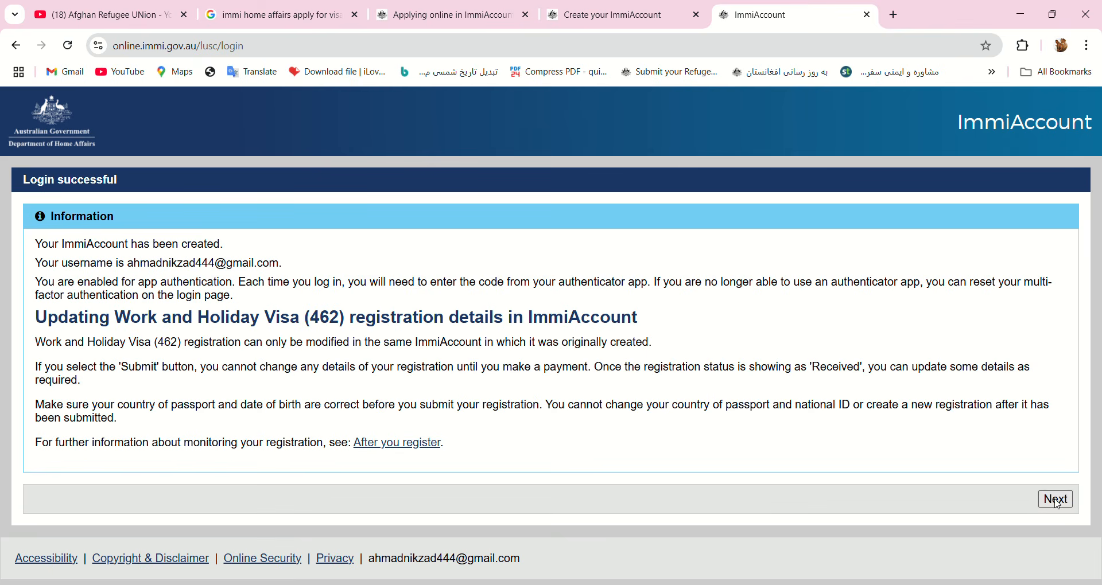
# Step: Continue to the empty My applications summary, then return to the Afghan Refugee UNion YouTube channel
pyautogui.click(1057, 504)
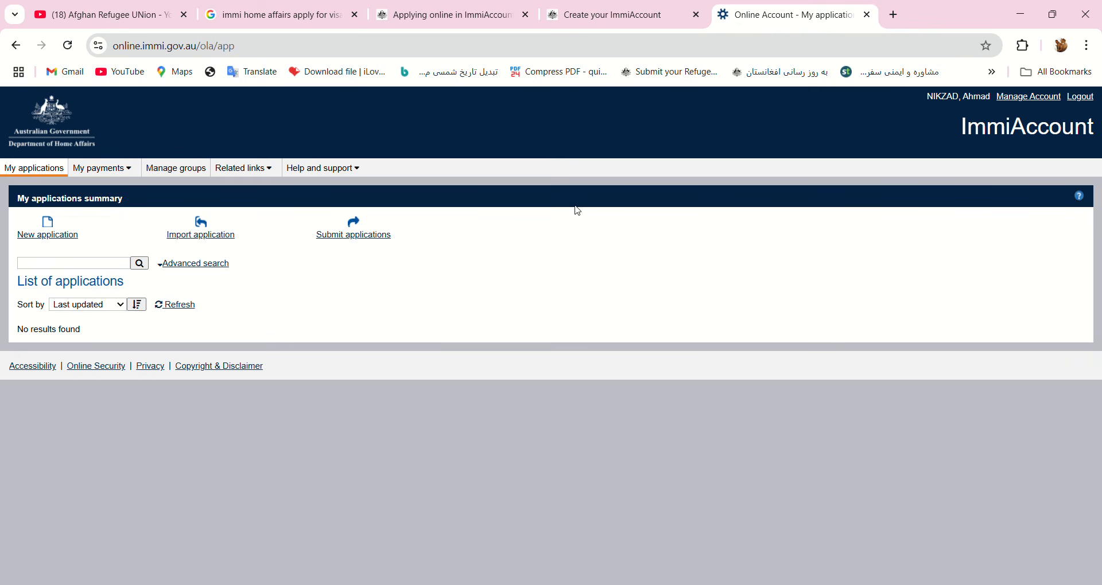
pyautogui.click(103, 11)
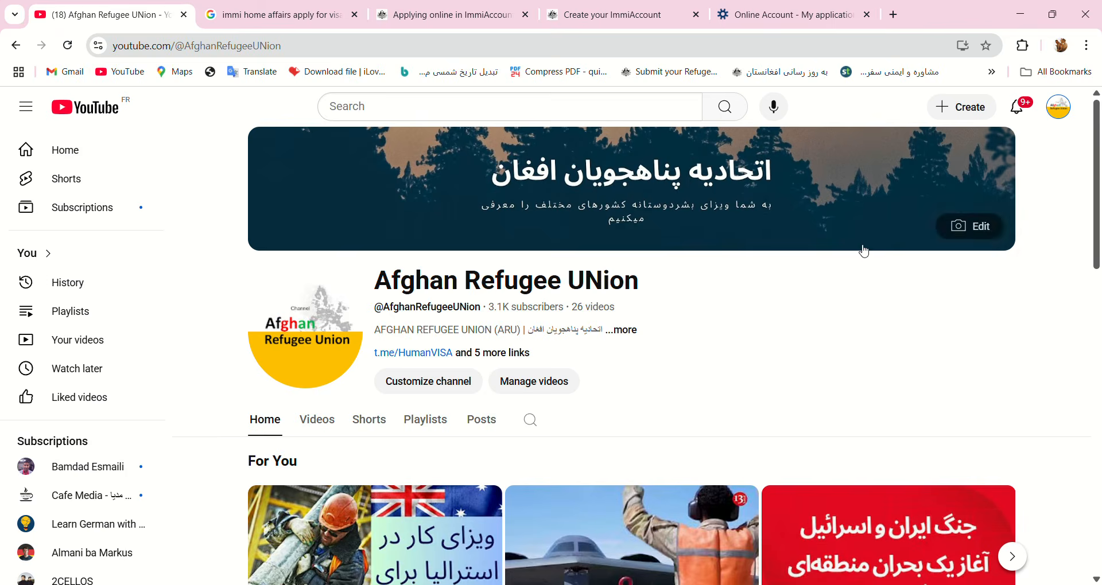
pyautogui.scroll(-1, 1099, 195)
pyautogui.moveTo(1101, 196)
pyautogui.mouseDown()
pyautogui.moveTo(1101, 251)
pyautogui.moveTo(1101, 186)
pyautogui.mouseUp()
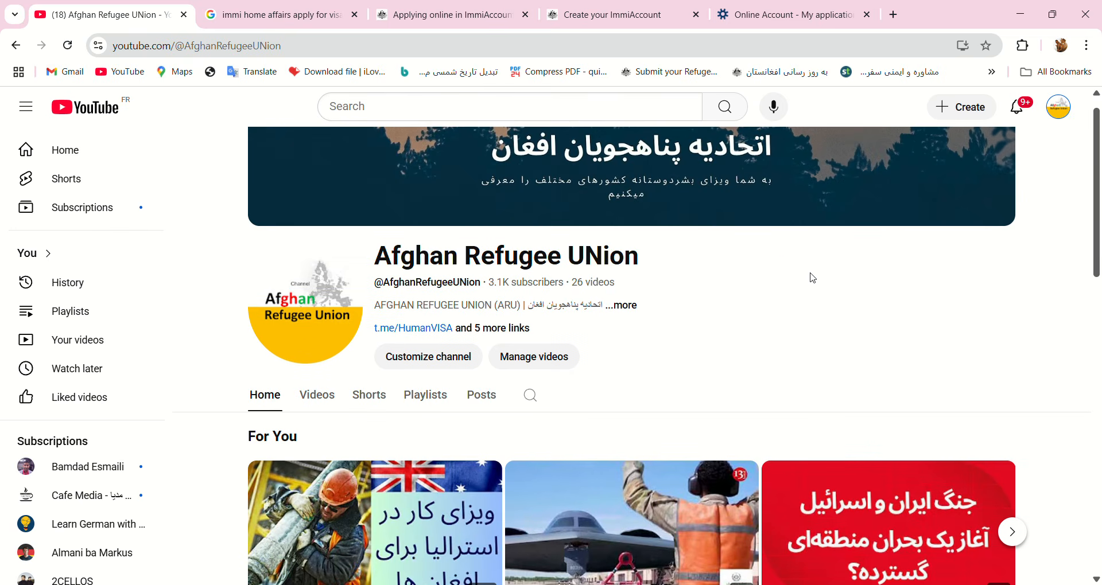